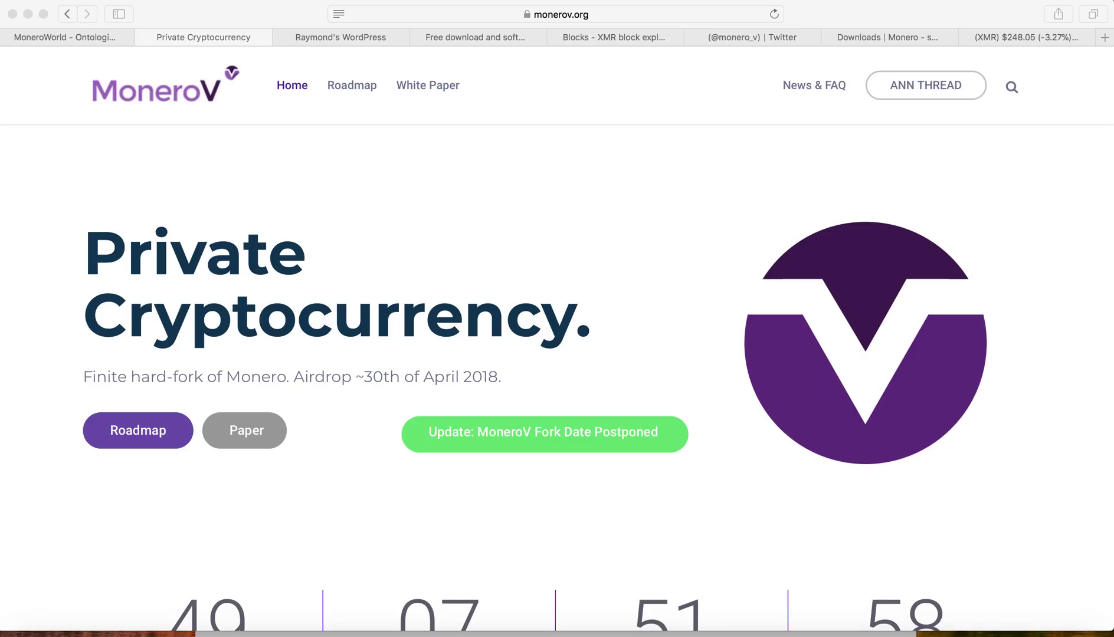
Step: Look over the MoneroV Twitter page, MoneroV site and Monero block explorer tabs
click(785, 40)
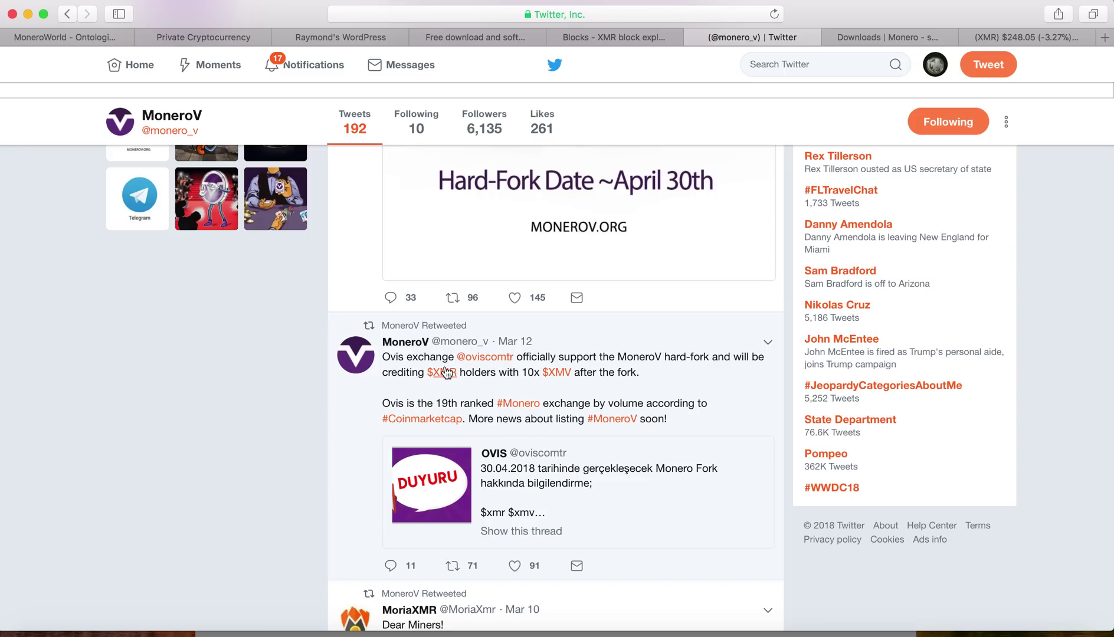
click(201, 38)
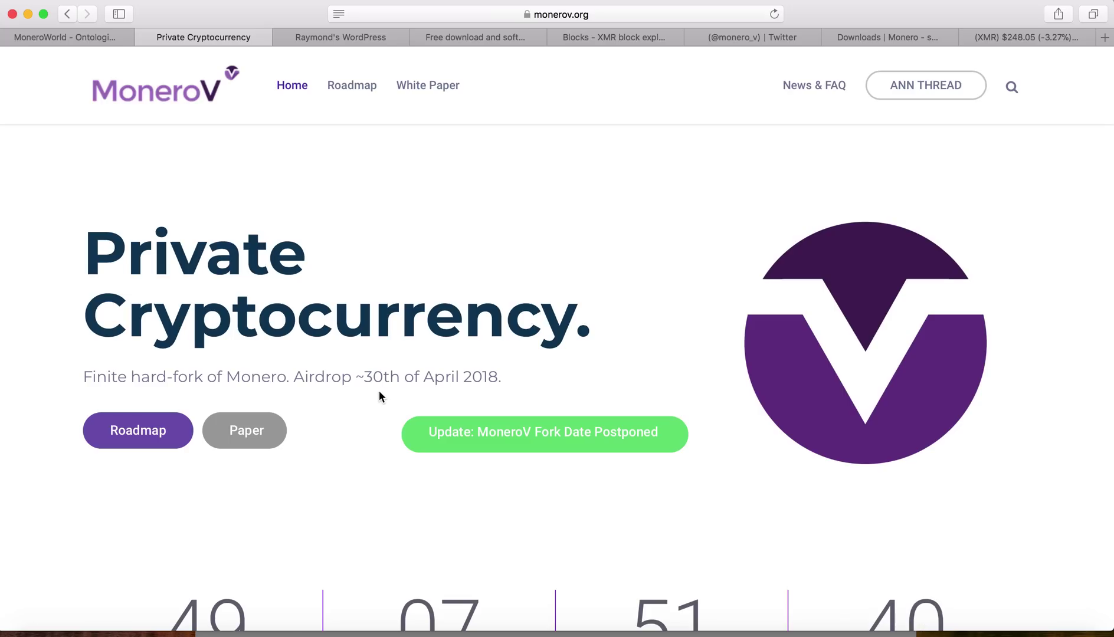
scroll(379, 396, down, 5)
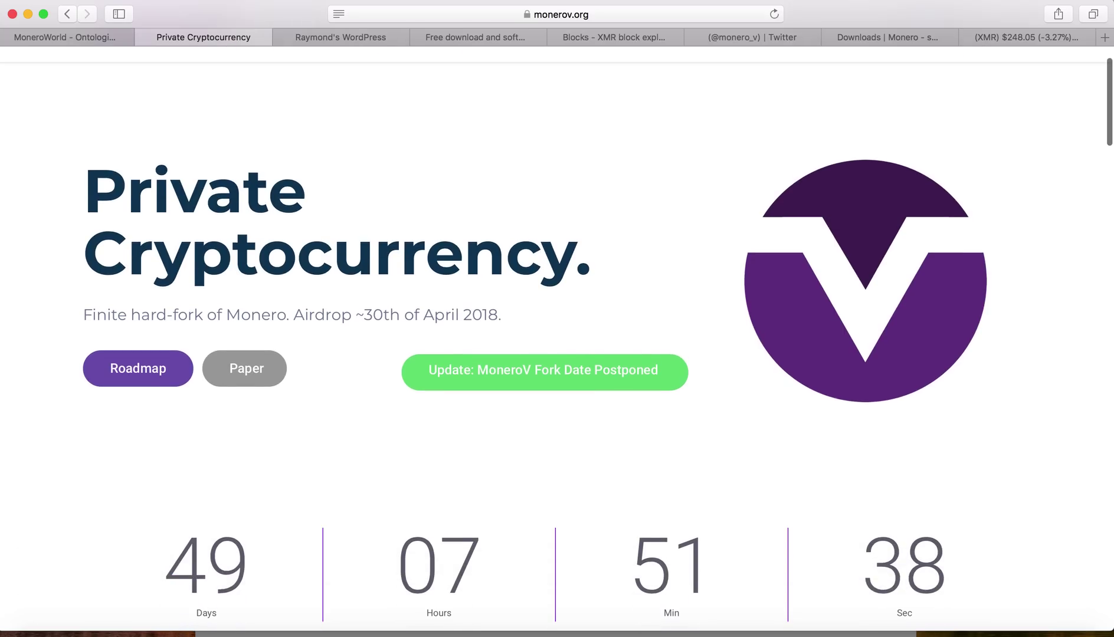
scroll(557, 339, down, 4)
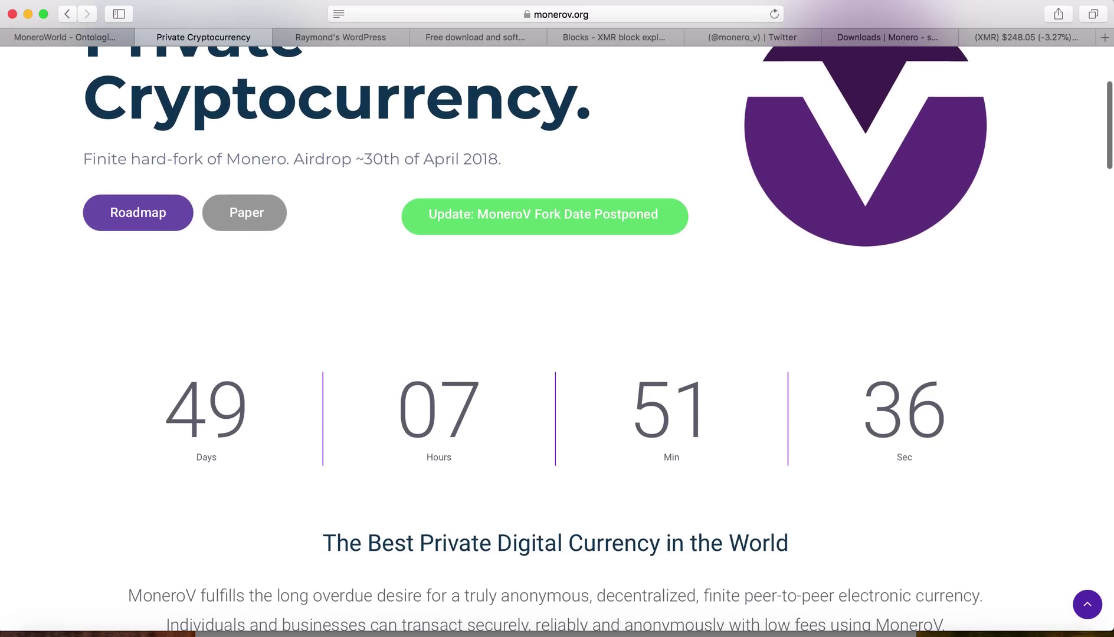
scroll(557, 339, down, 5)
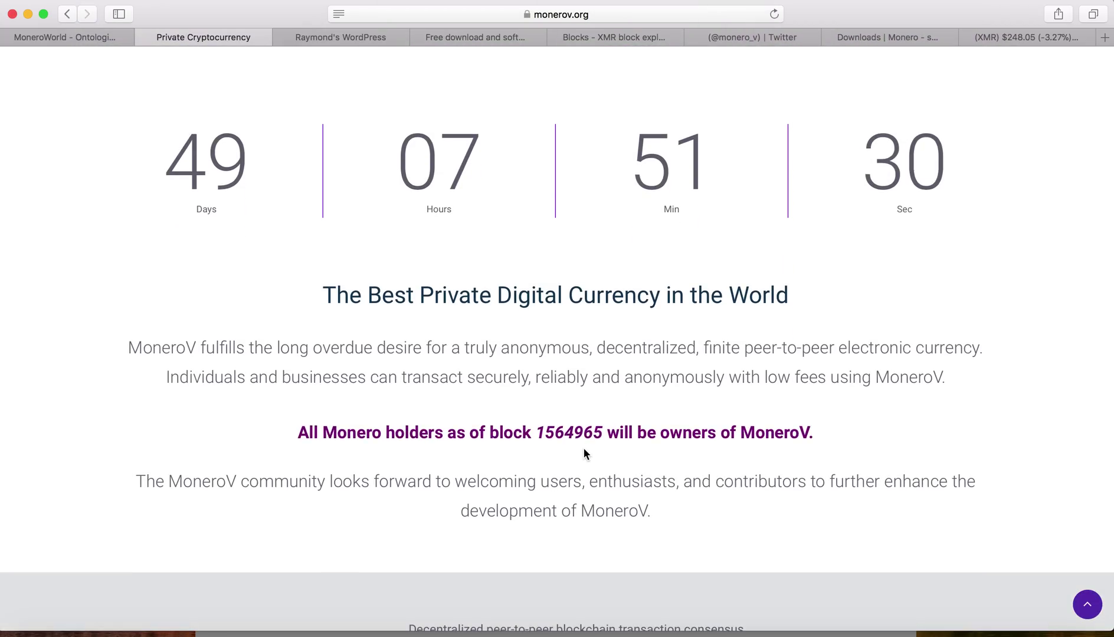
click(621, 39)
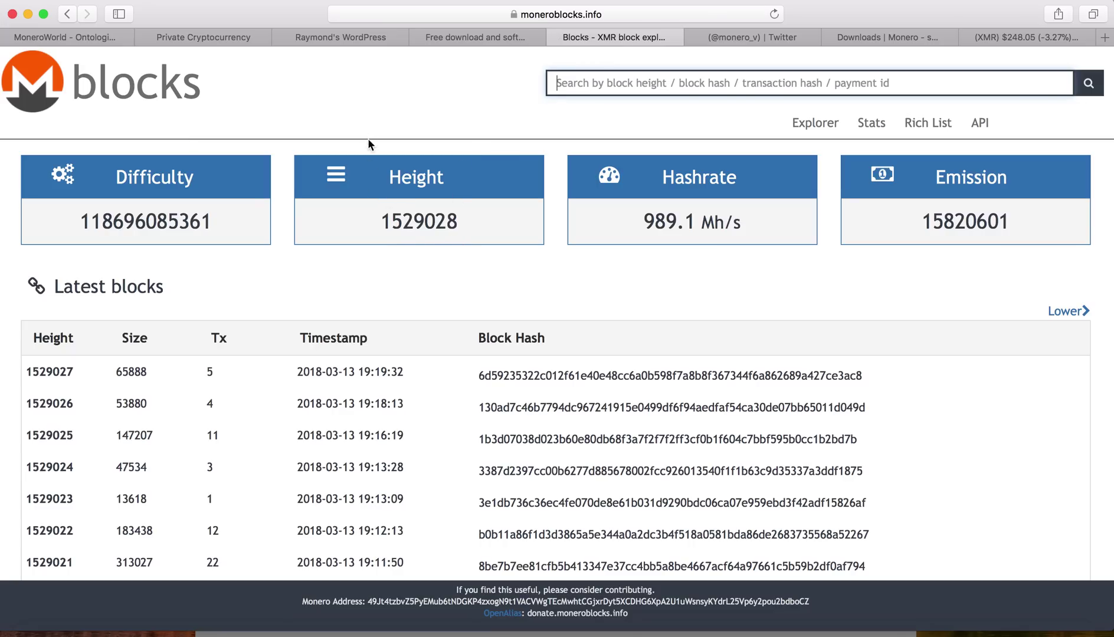
click(233, 39)
key(Home)
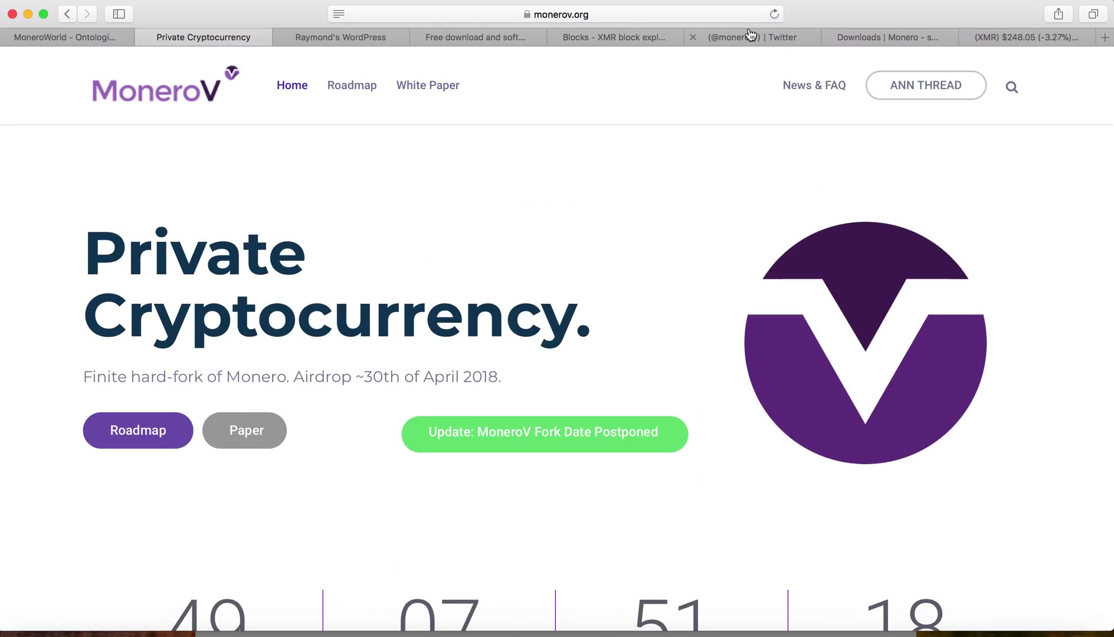
Step: Switch to the Monero downloads page and scroll to the Mac OS X 64-bit hashes
click(863, 38)
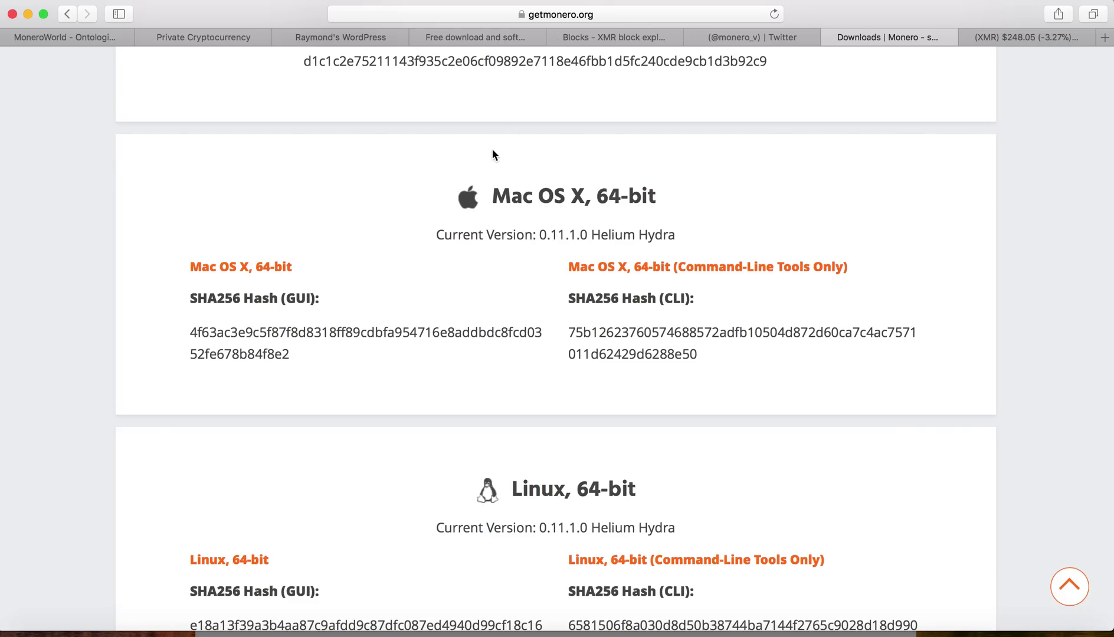
scroll(441, 218, up, 3)
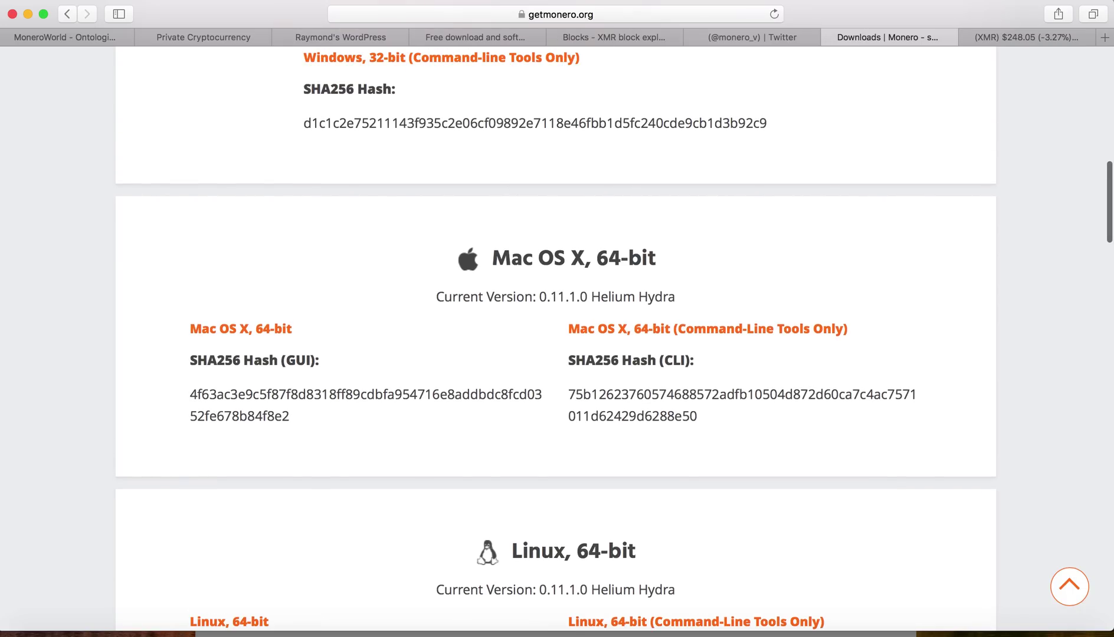
scroll(441, 218, down, 2)
scroll(555, 340, down, 2)
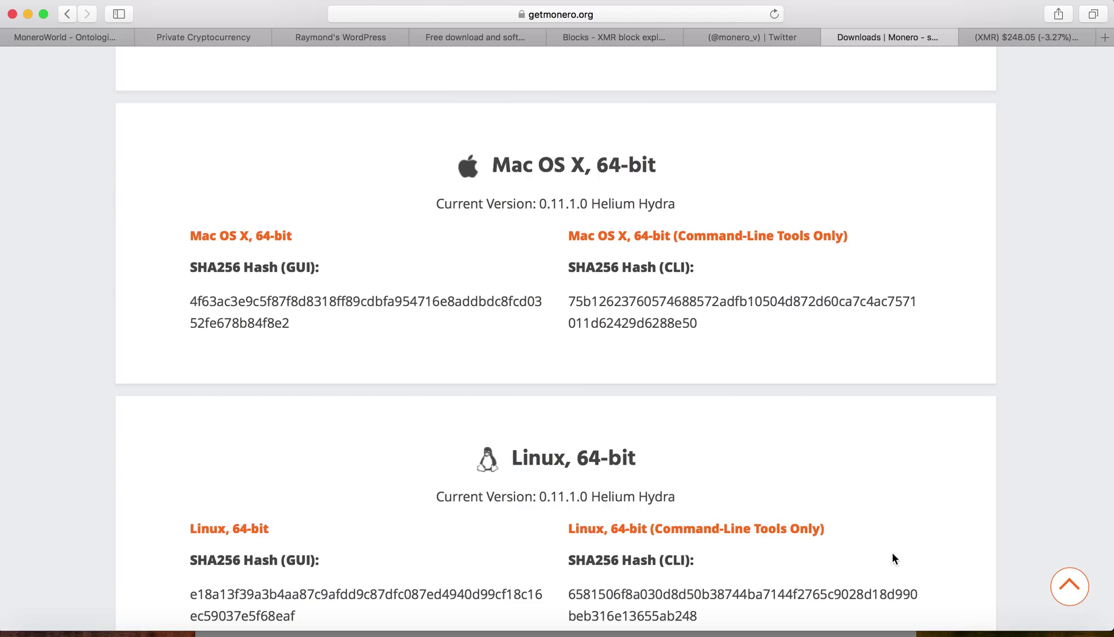
Step: Widen Terminal and drop in monero-gui-mac-x64-v0.11.1.0.tar.bz2 from Finder's Downloads folder
click(1040, 633)
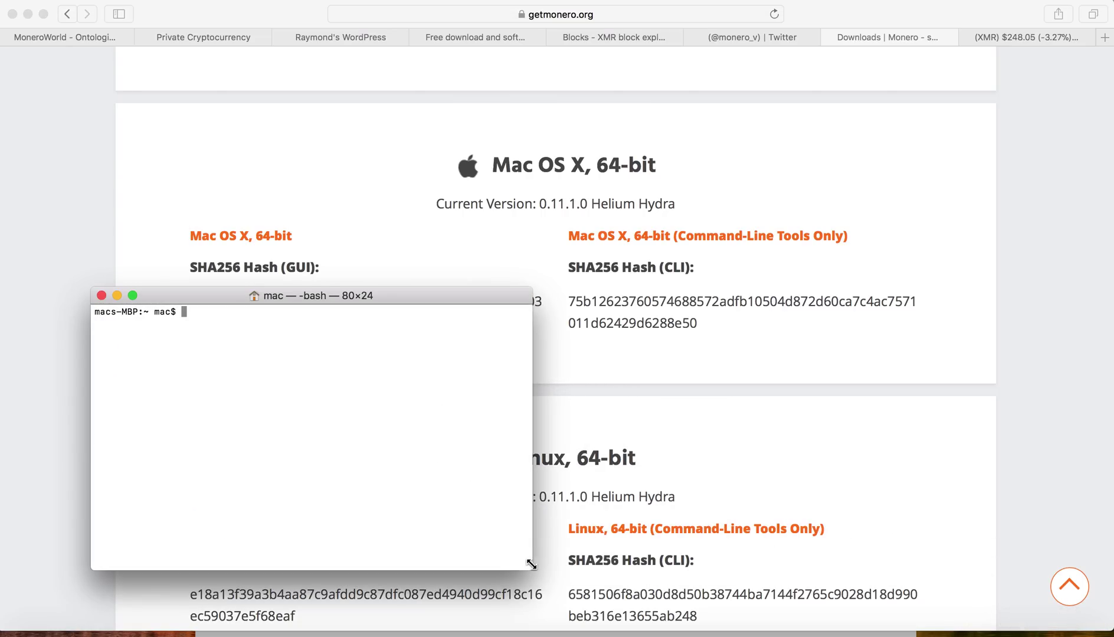
drag(531, 557, 599, 561)
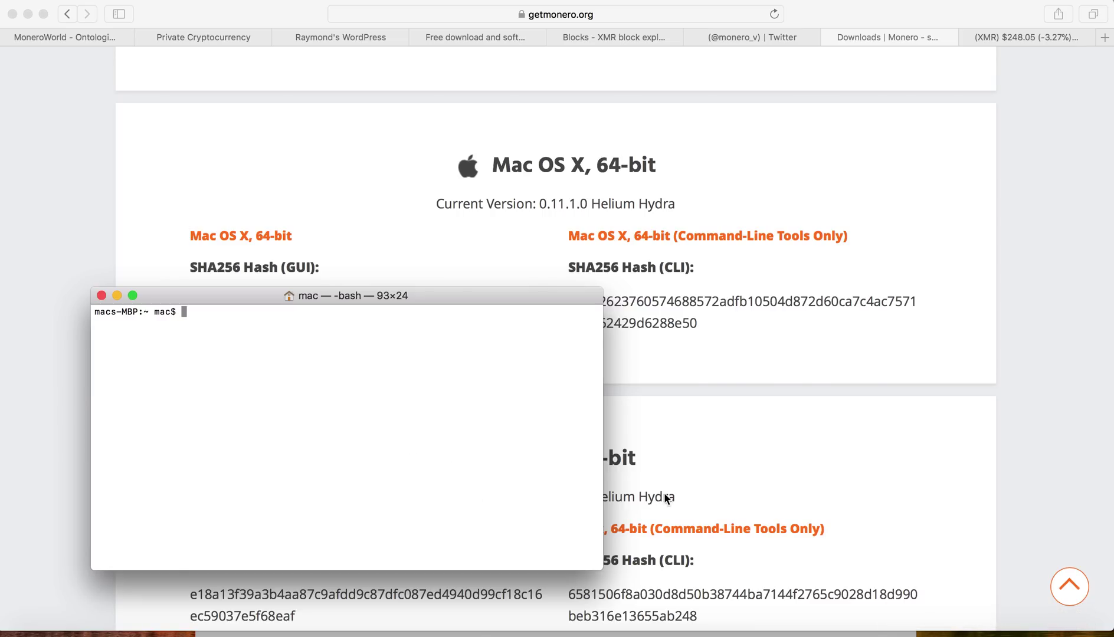
click(1069, 631)
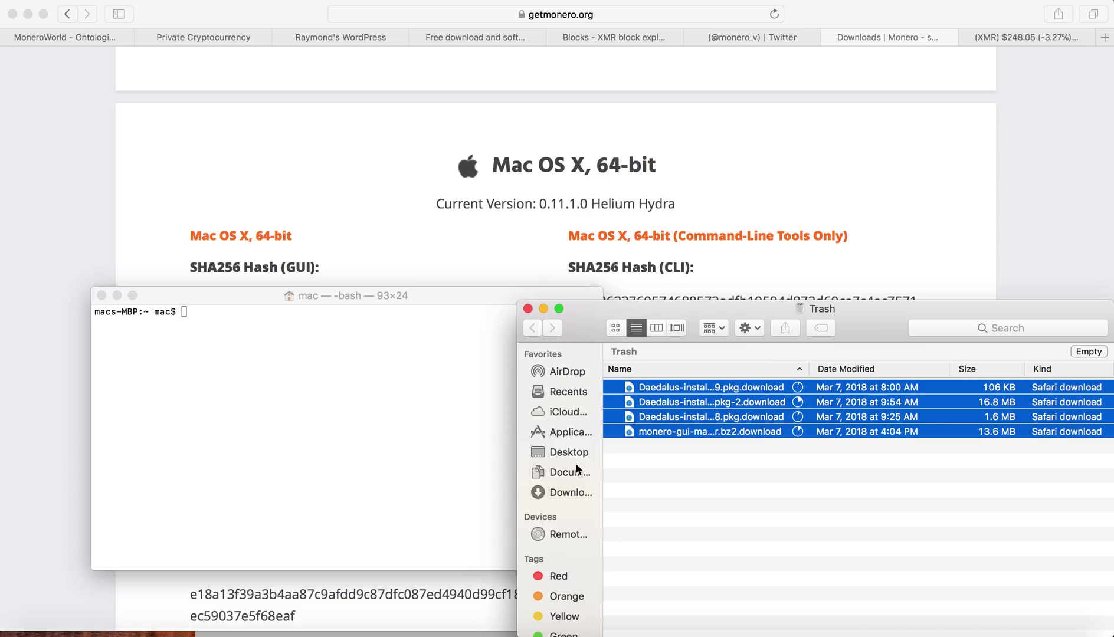
click(576, 491)
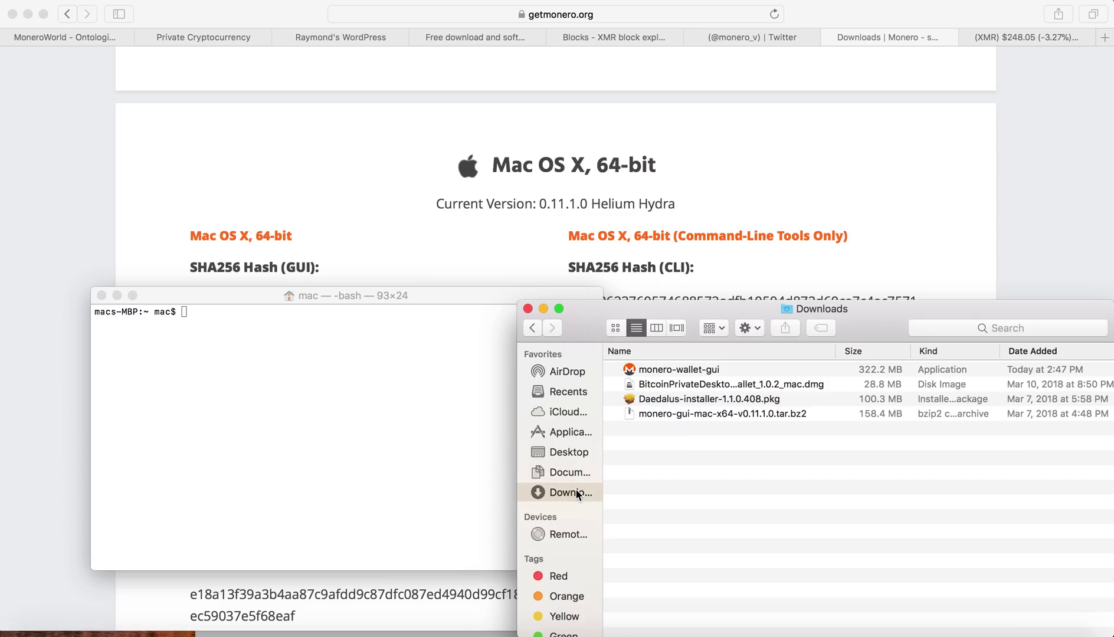
drag(741, 319, 927, 293)
click(915, 413)
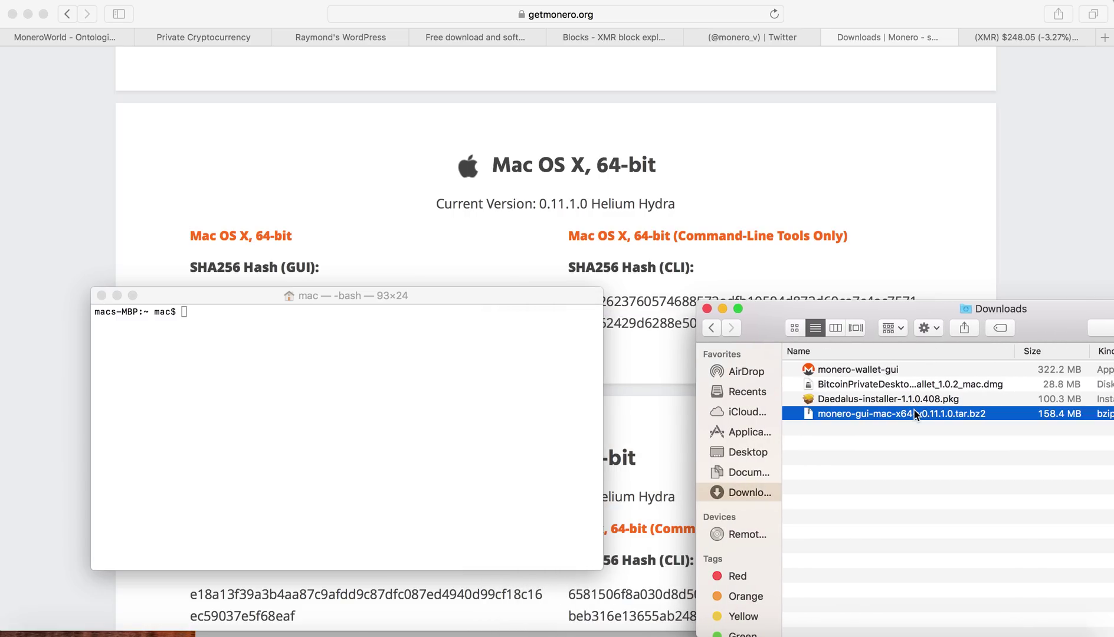
drag(915, 414, 316, 312)
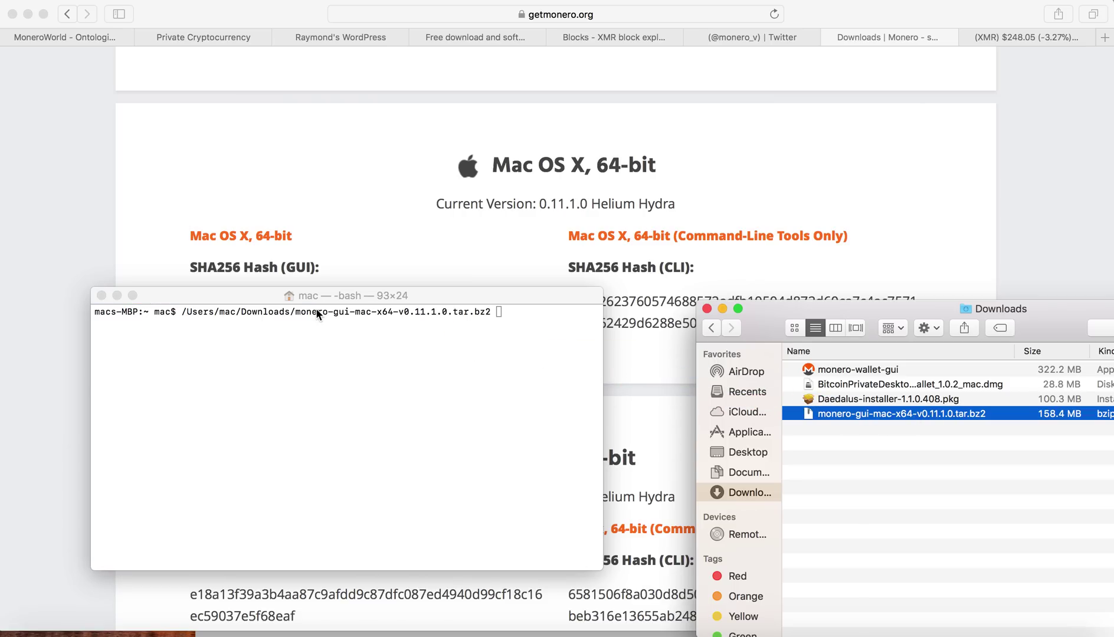
Step: Run shasum -a 256 on the archive and check the 4f63ac3e…84f8e2 result
click(486, 307)
key(Left)
key(Left)
key(Left)
key(Left)
key(Left)
key(Left)
key(Left)
key(Left)
key(Left)
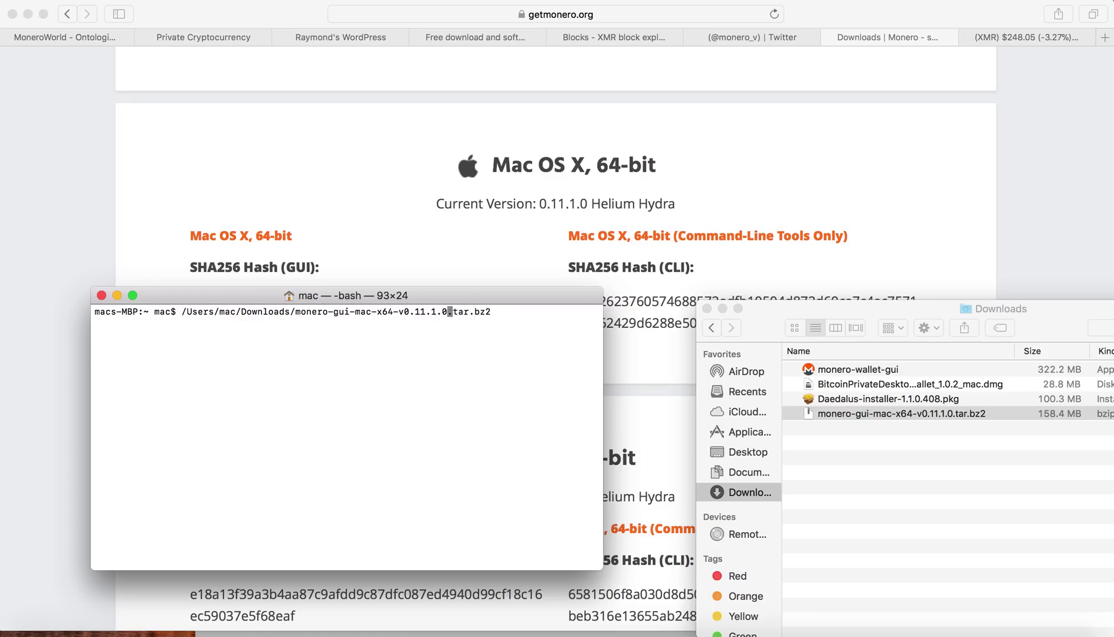
key(Left)
key(Left)
key(Left)
key(Left)
key(Left)
key(Left)
key(Left)
key(Left)
key(Left)
key(Left)
key(Left)
key(Left)
key(Left)
key(Left)
key(Left)
key(Left)
key(Left)
key(Left)
key(Left)
key(Left)
key(Left)
key(Left)
key(Left)
key(Left)
key(Left)
key(Left)
key(Left)
key(Left)
key(Left)
key(Left)
key(Left)
key(Left)
key(Left)
key(Left)
key(Left)
key(Left)
key(Left)
key(Left)
key(Left)
key(Left)
key(Left)
key(Left)
key(Left)
key(Left)
text(sha)
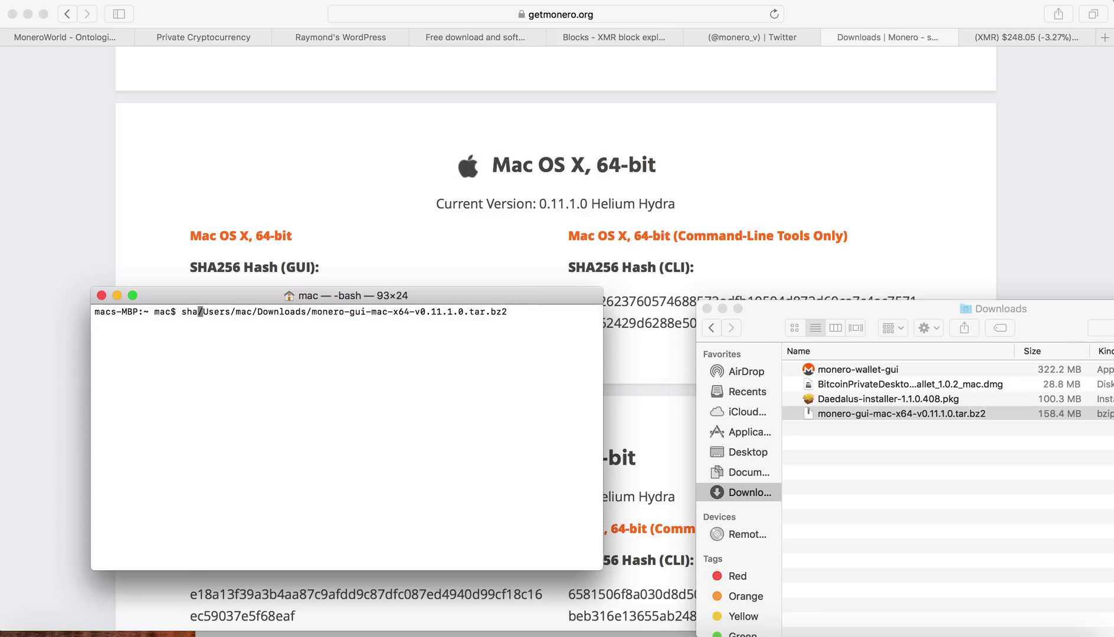
text(sum)
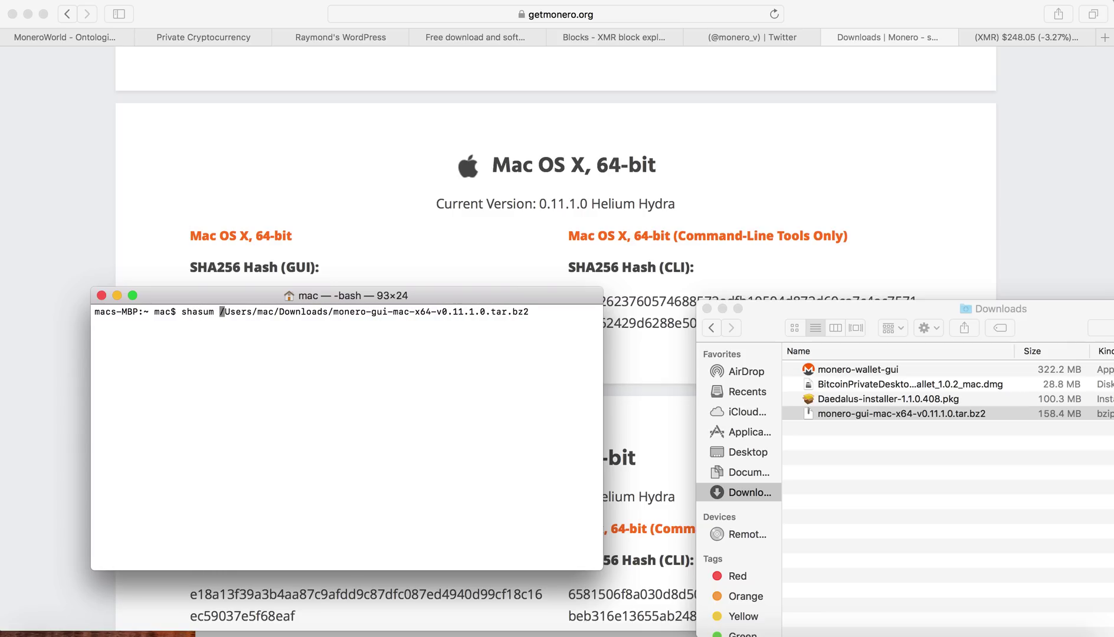
text( -a )
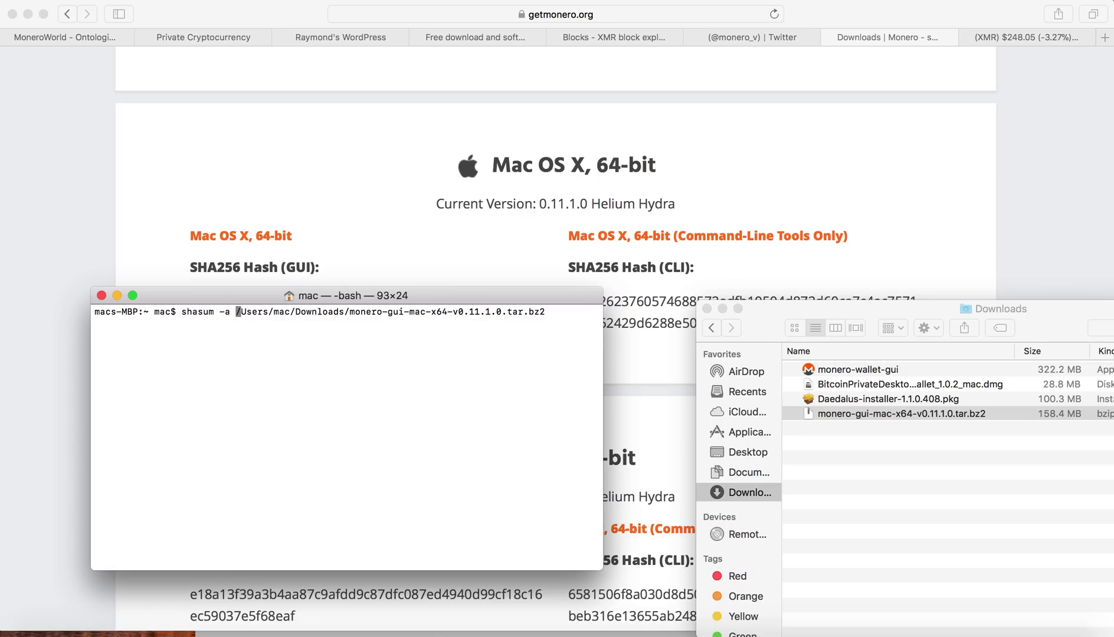
text(256)
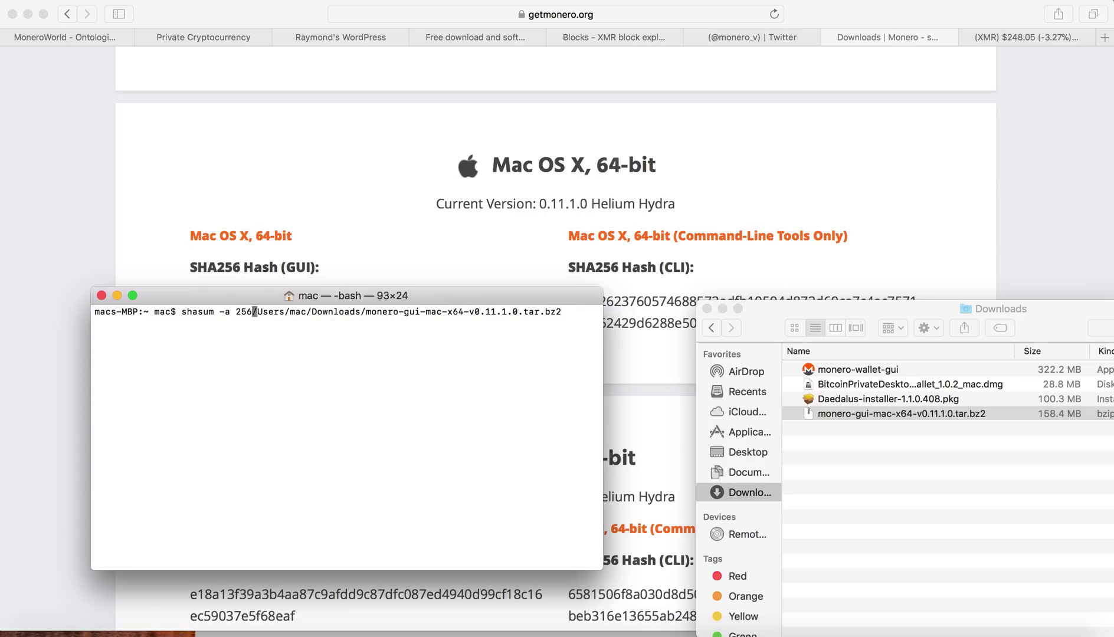
key(Return)
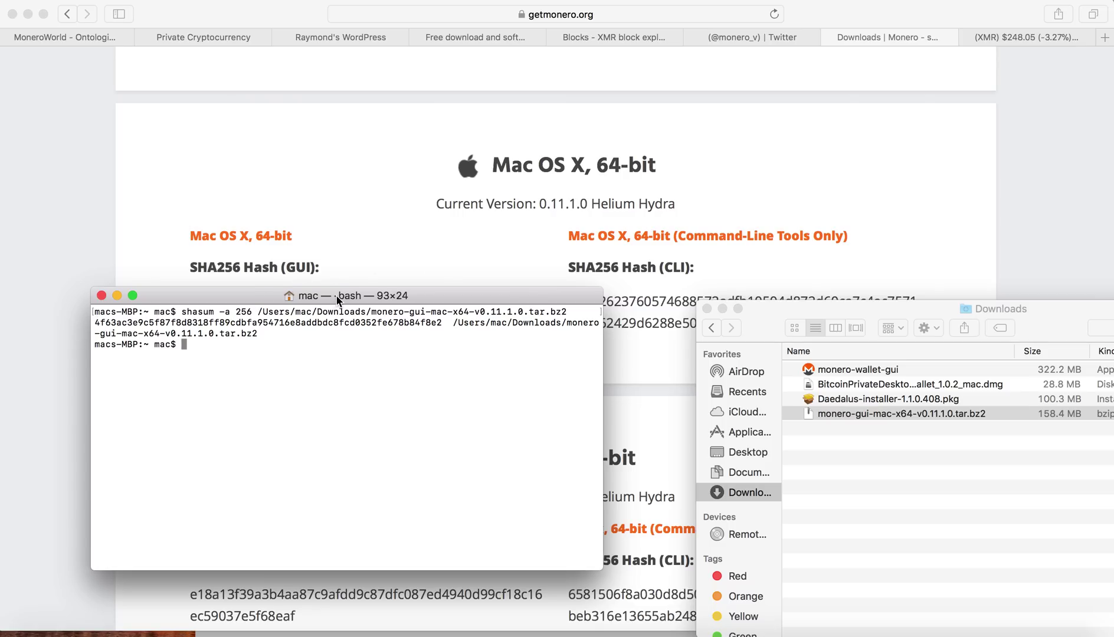
drag(282, 296, 350, 350)
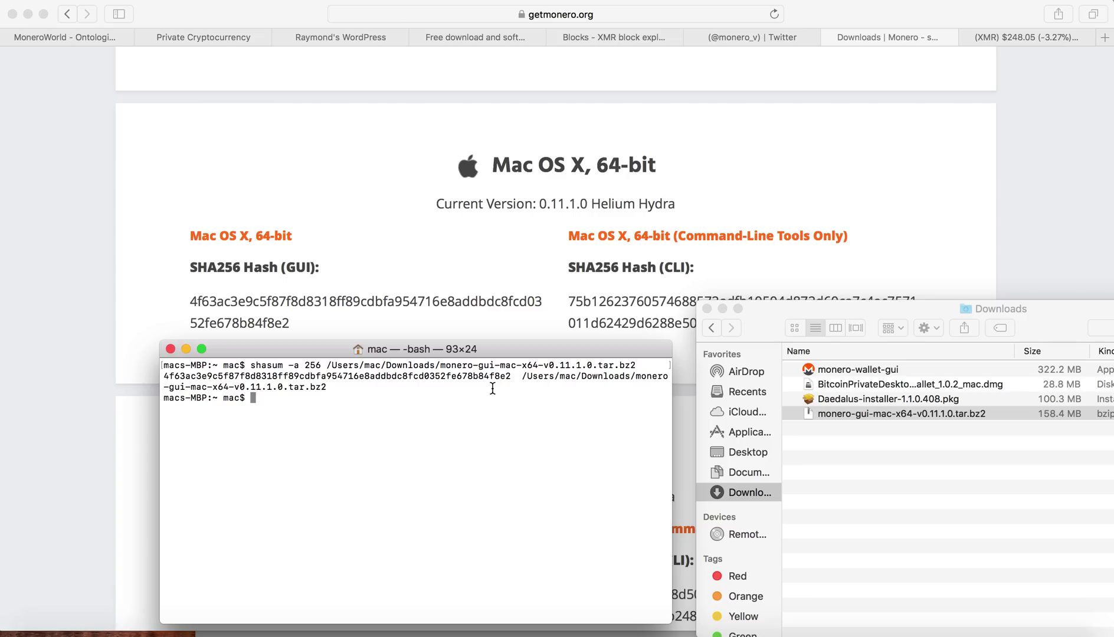
Step: Browse the MD5 & SHA Checksum Utility download and screenshots pages in Safari
click(472, 283)
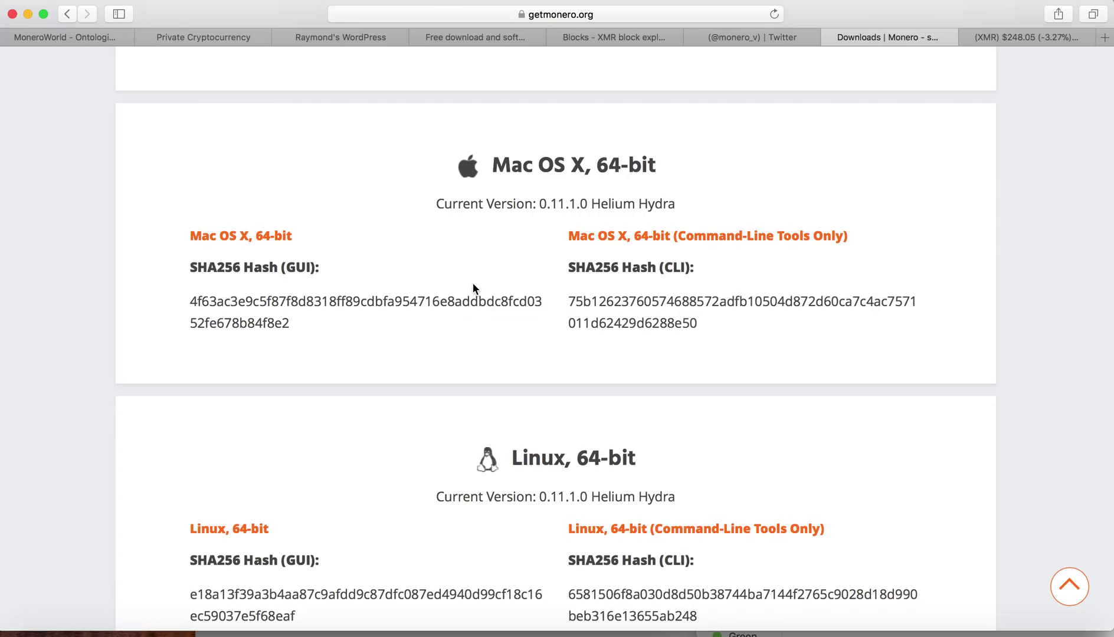
click(507, 39)
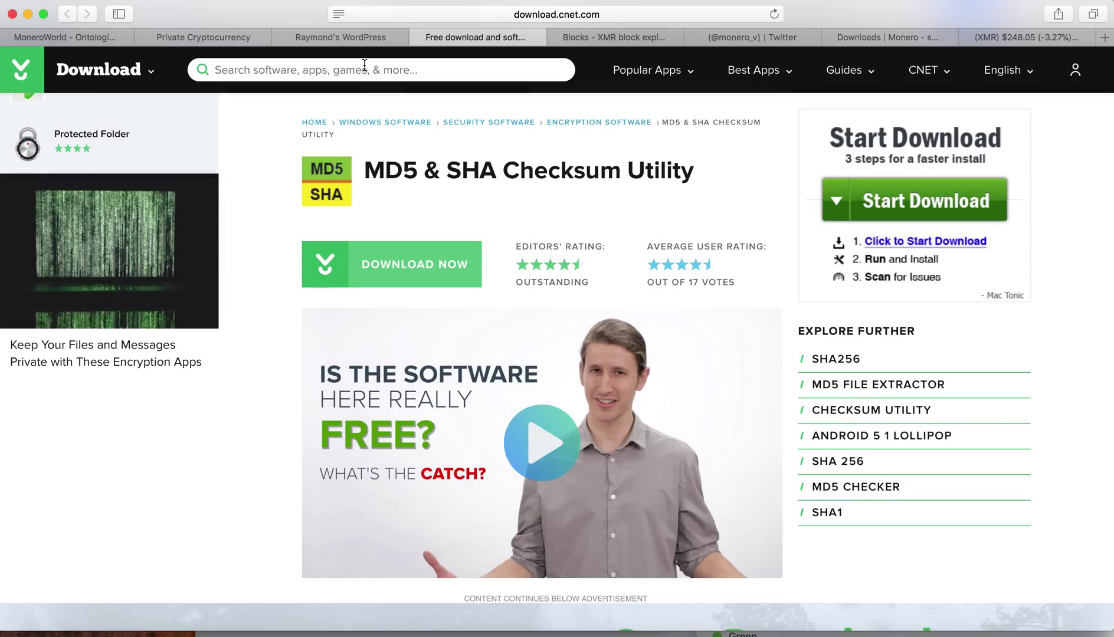
click(360, 42)
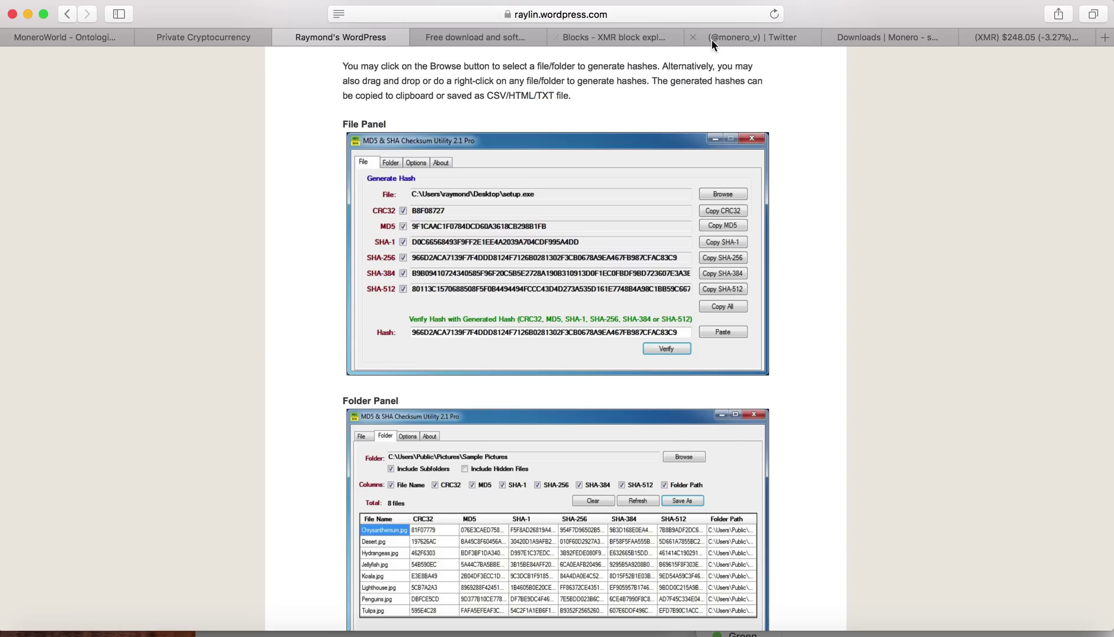
Step: Select the Windows 64-bit GUI SHA256 hash, then return to the checksum utility page
click(852, 36)
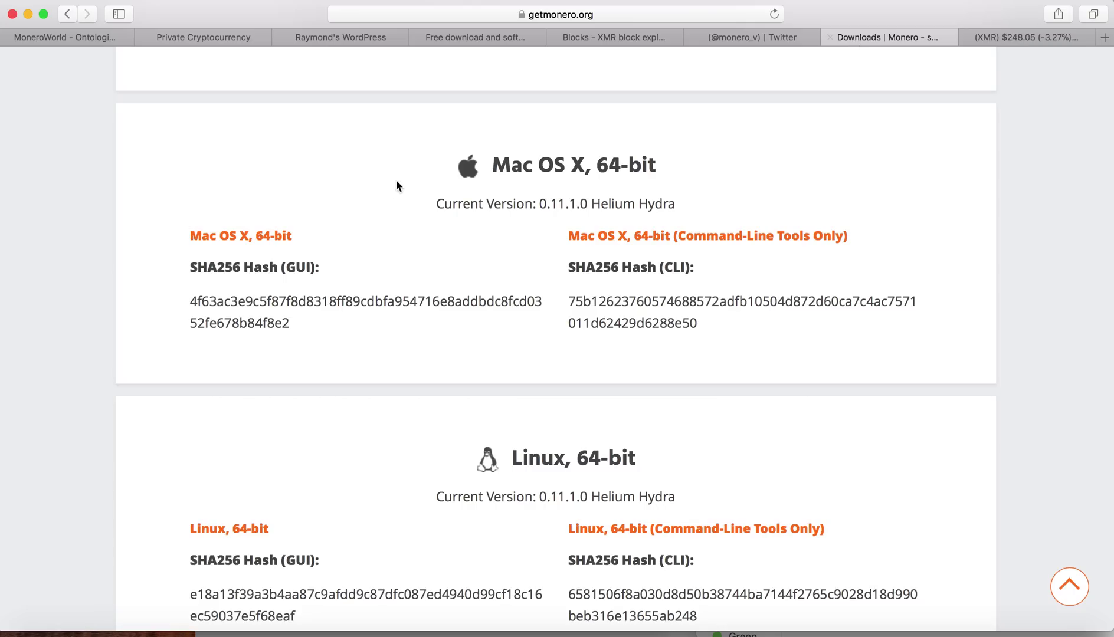
scroll(388, 188, up, 5)
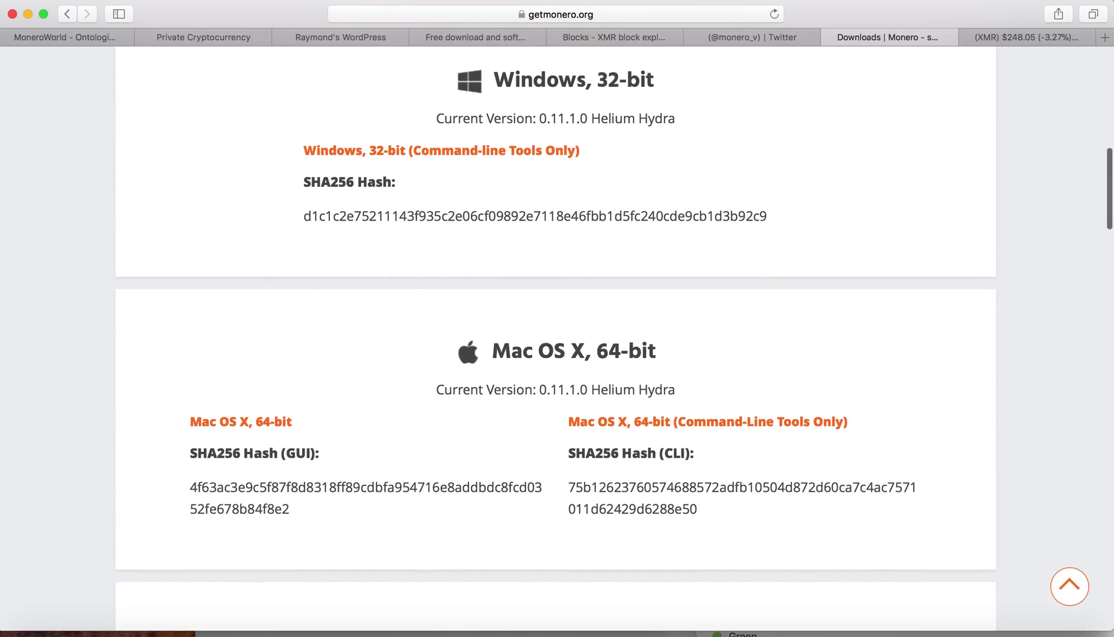
scroll(555, 342, up, 6)
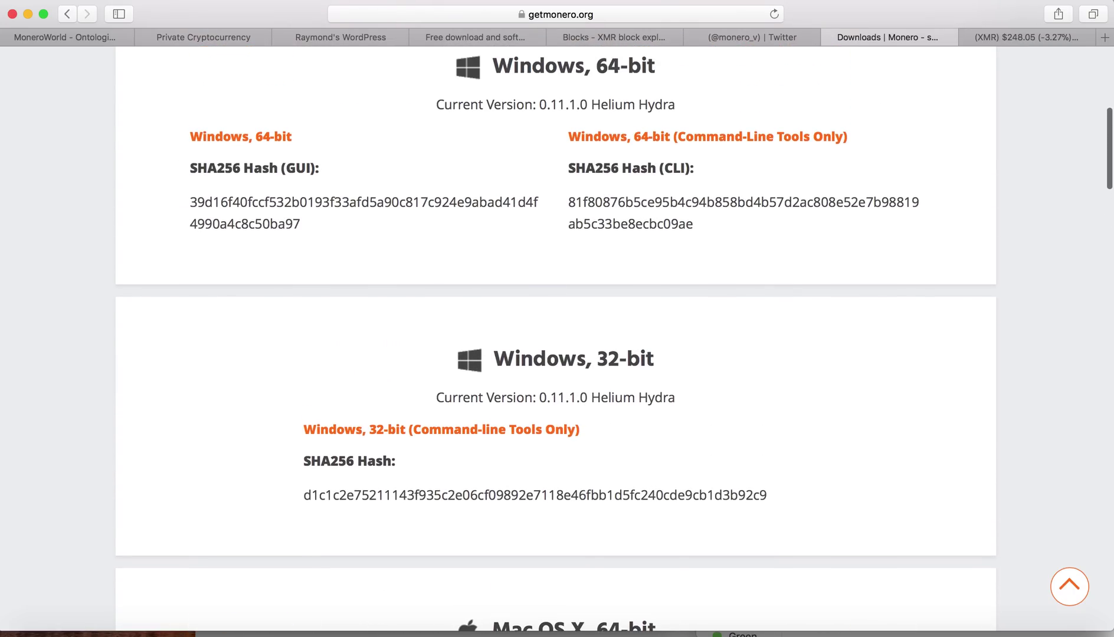
scroll(556, 342, up, 1)
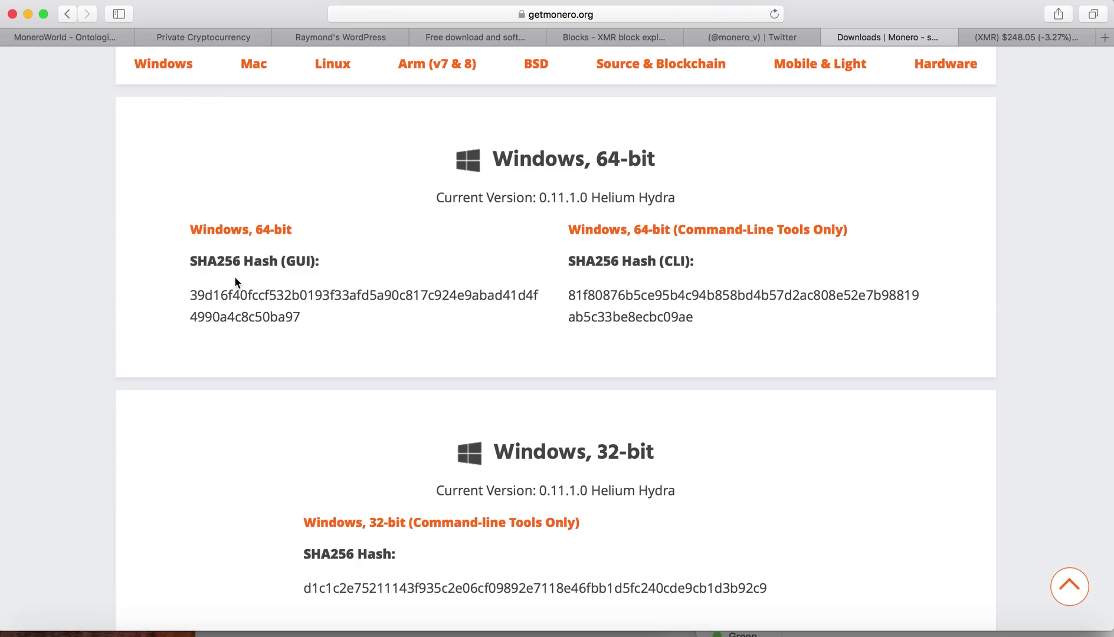
drag(189, 297, 333, 318)
click(240, 299)
drag(186, 297, 301, 322)
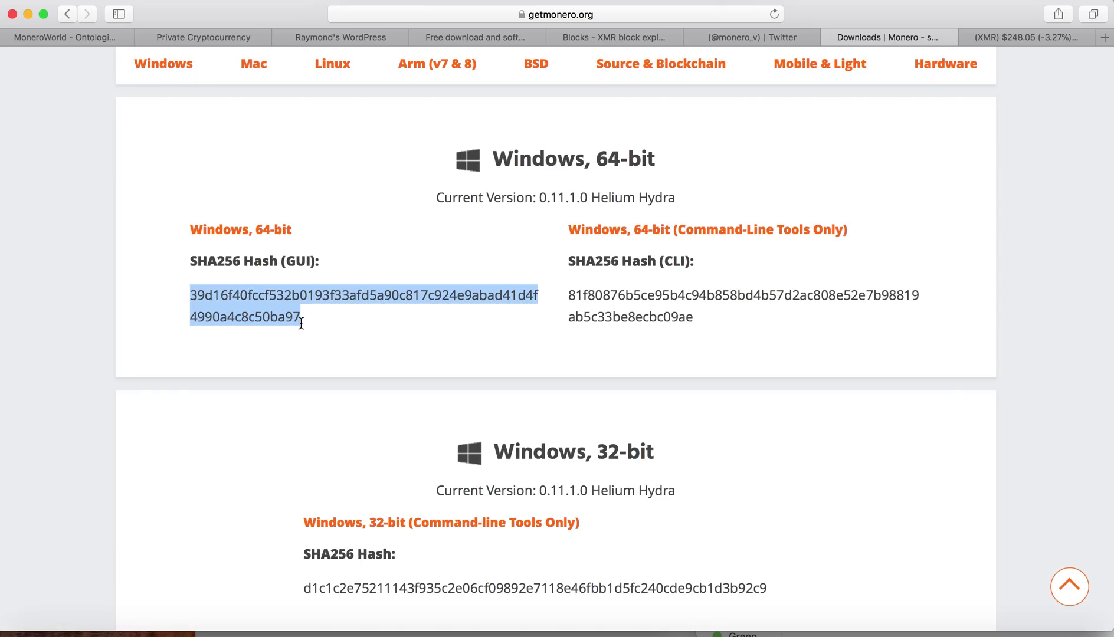
click(374, 36)
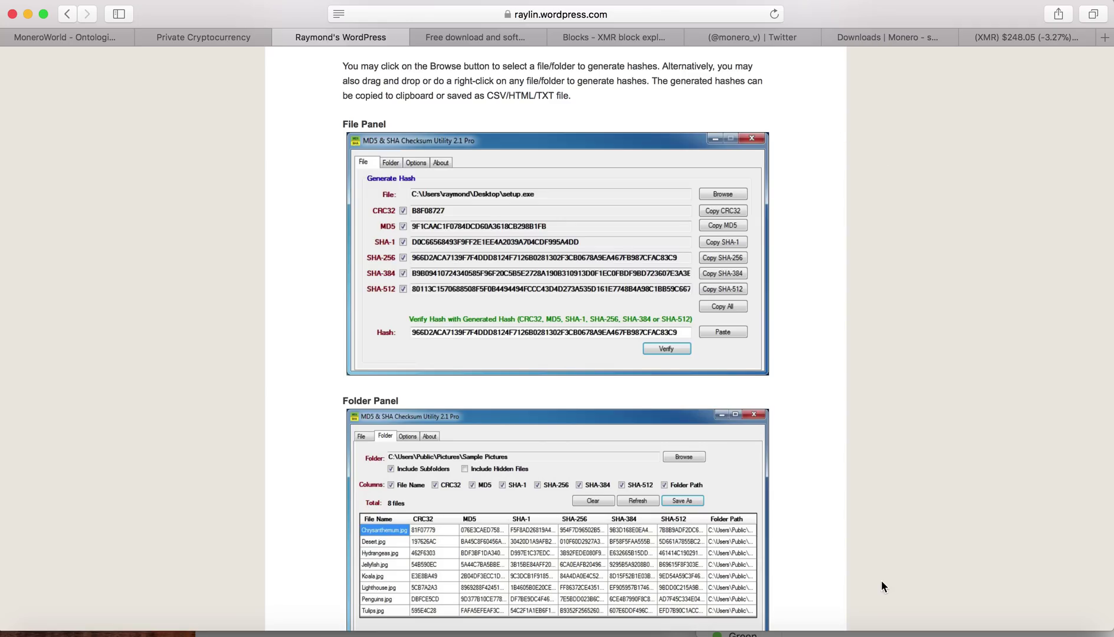
Step: Launch Monero GUI Wallet and pick English (US) as the language
click(859, 632)
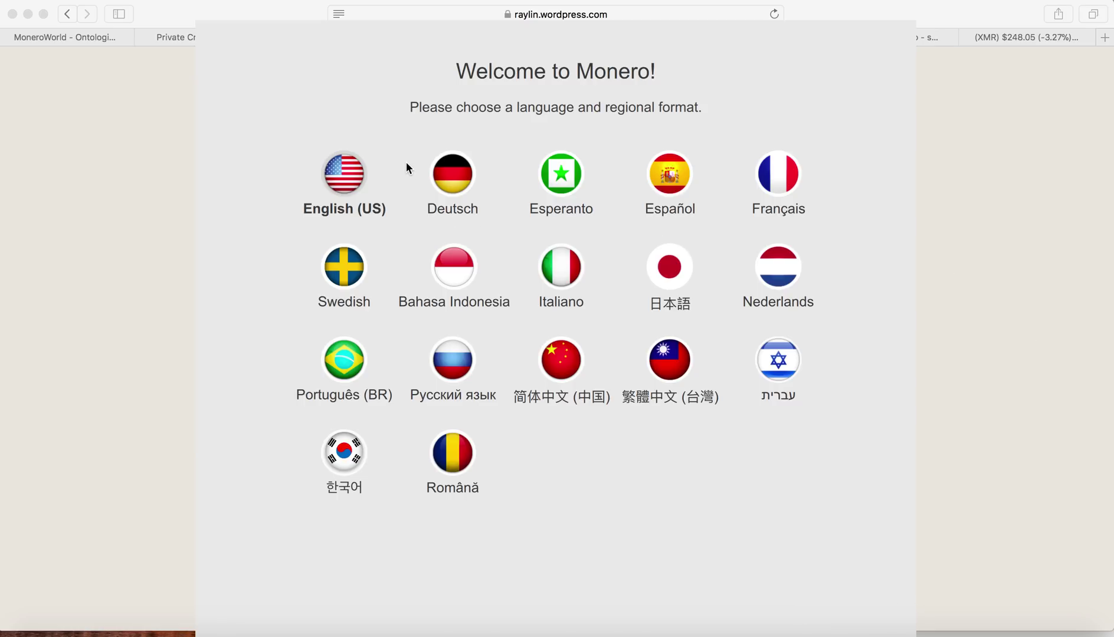
click(340, 186)
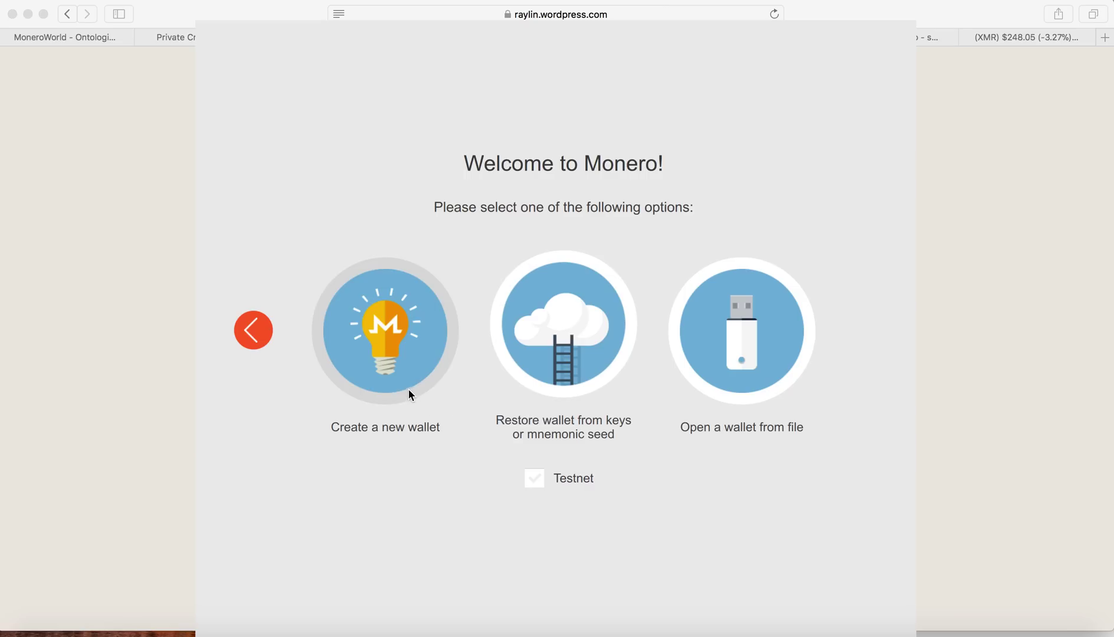
Step: Start a new wallet, rename it from 'mac' to 'test', and select its whole mnemonic seed
click(381, 357)
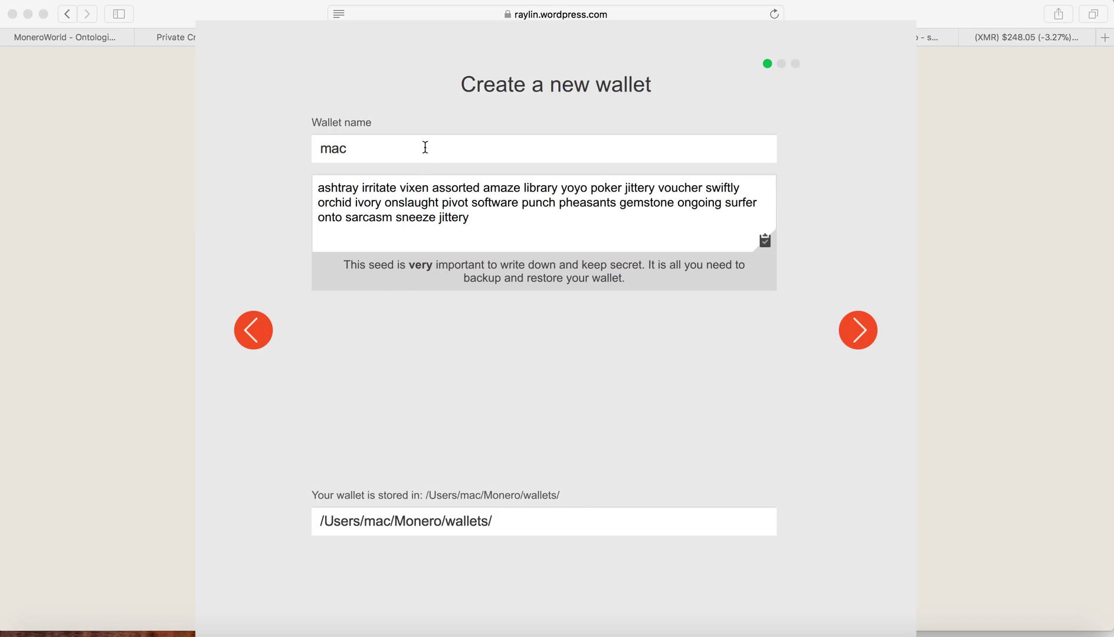
drag(421, 145, 260, 144)
text(test)
drag(471, 223, 311, 184)
key(super+c)
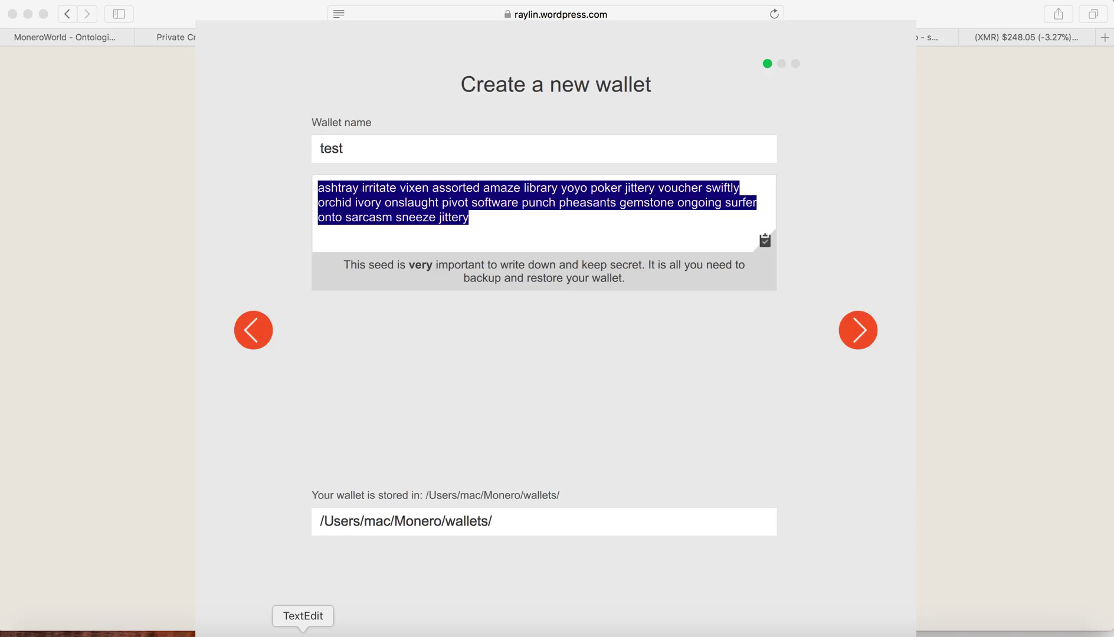
Step: Paste the seed phrase into a new untitled TextEdit document and return to the wallet setup
click(302, 634)
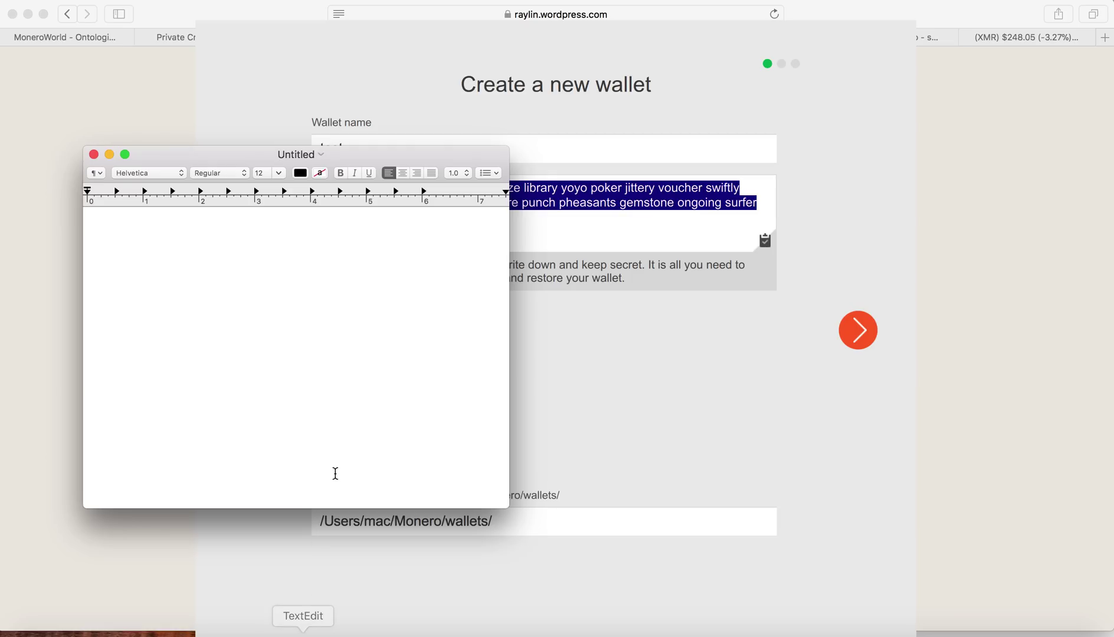
key(super+v)
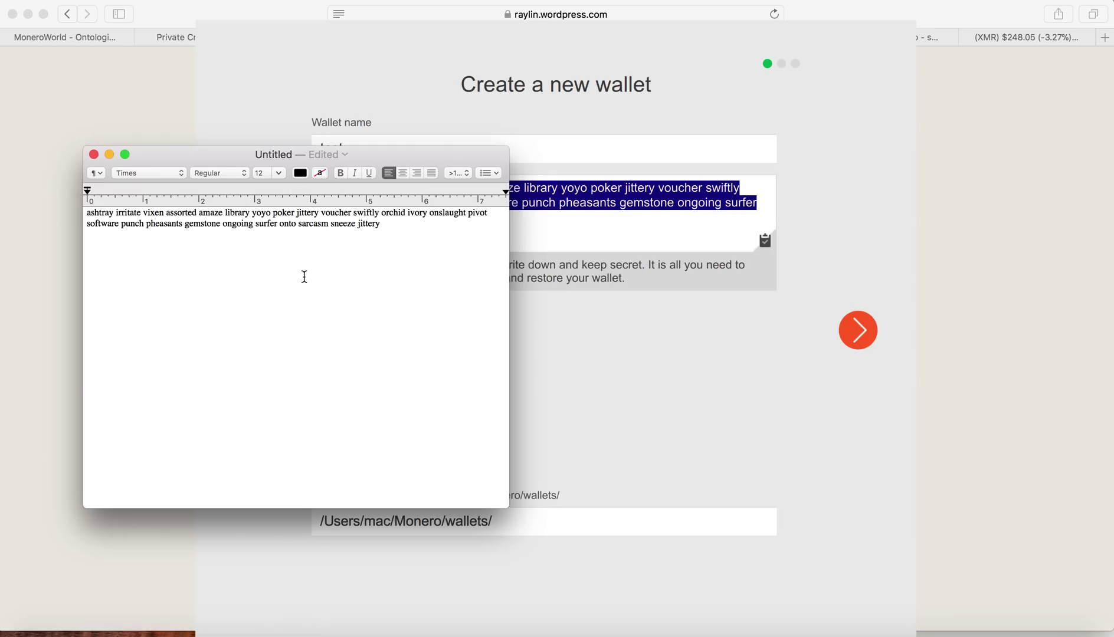
click(174, 100)
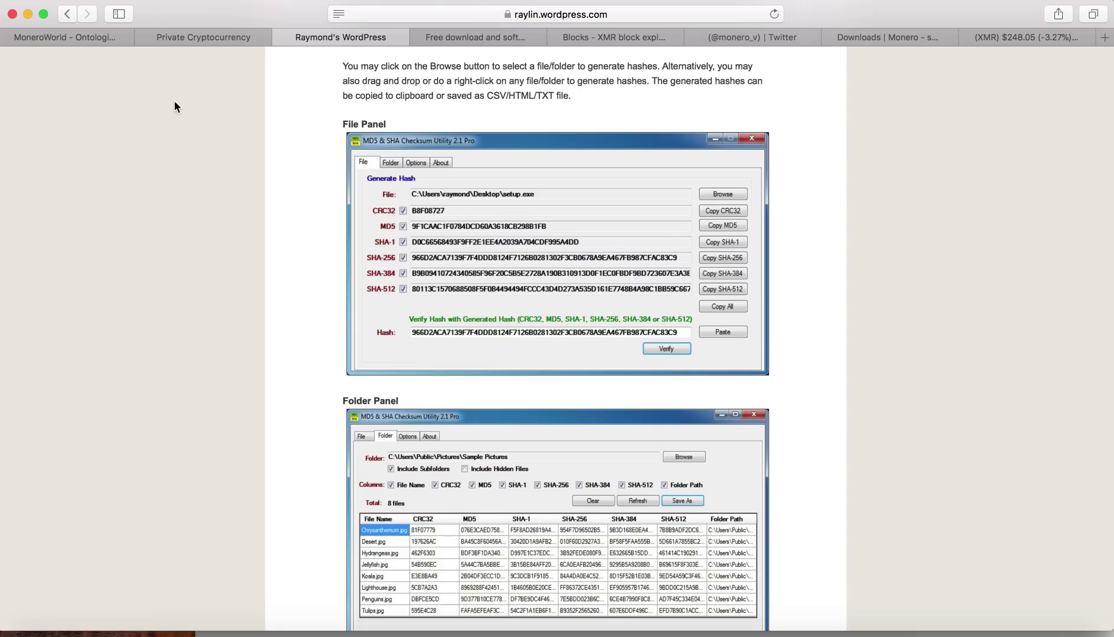
click(859, 633)
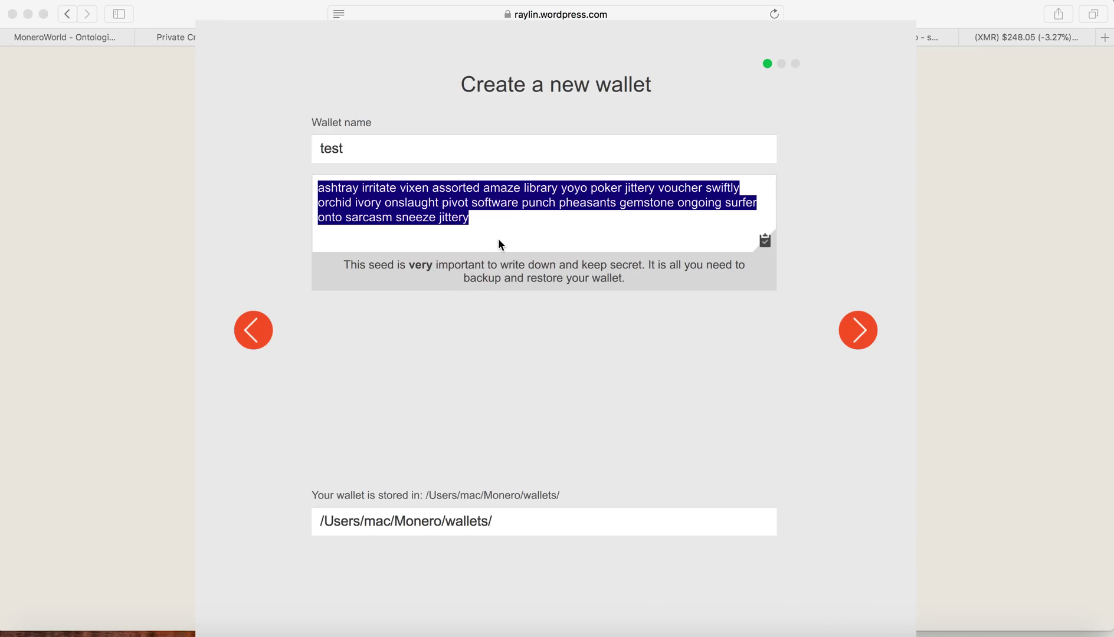
Step: Enter and confirm the test wallet's password, then complete the password step
click(859, 334)
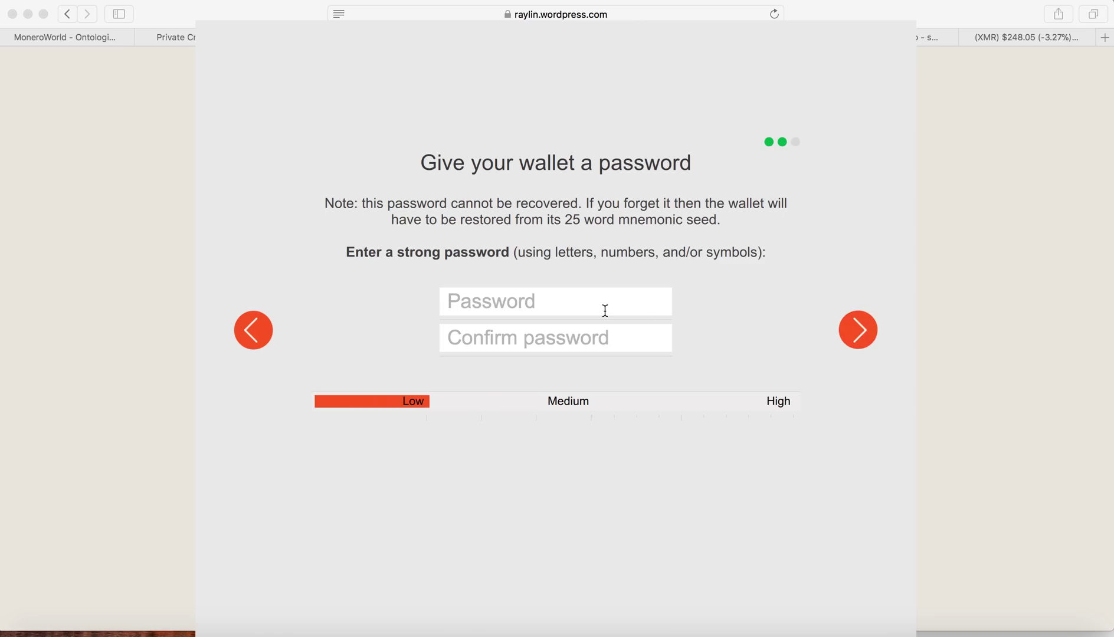
click(505, 306)
text(•••••••••)
key(Tab)
text(•••)
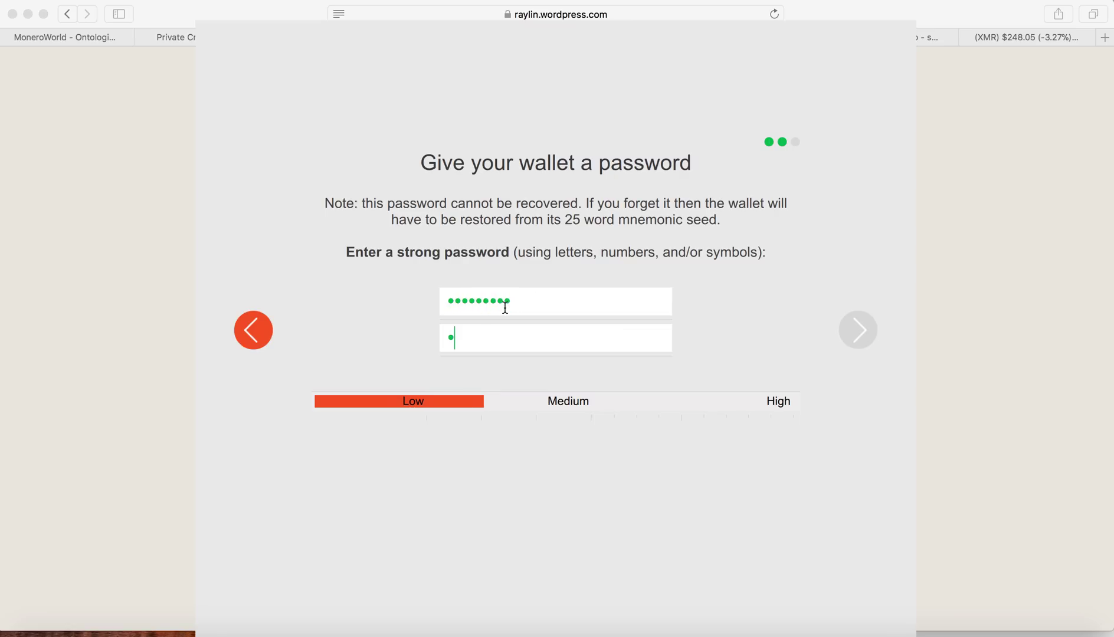
key(BackSpace)
key(BackSpace)
key(BackSpace)
text(•••••••••)
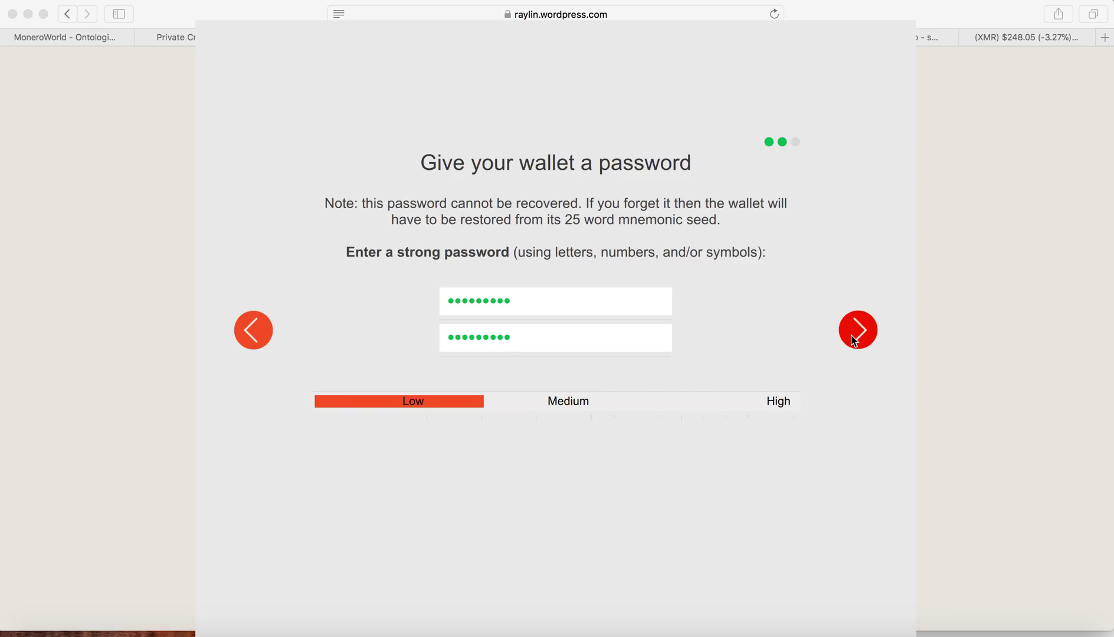
click(853, 337)
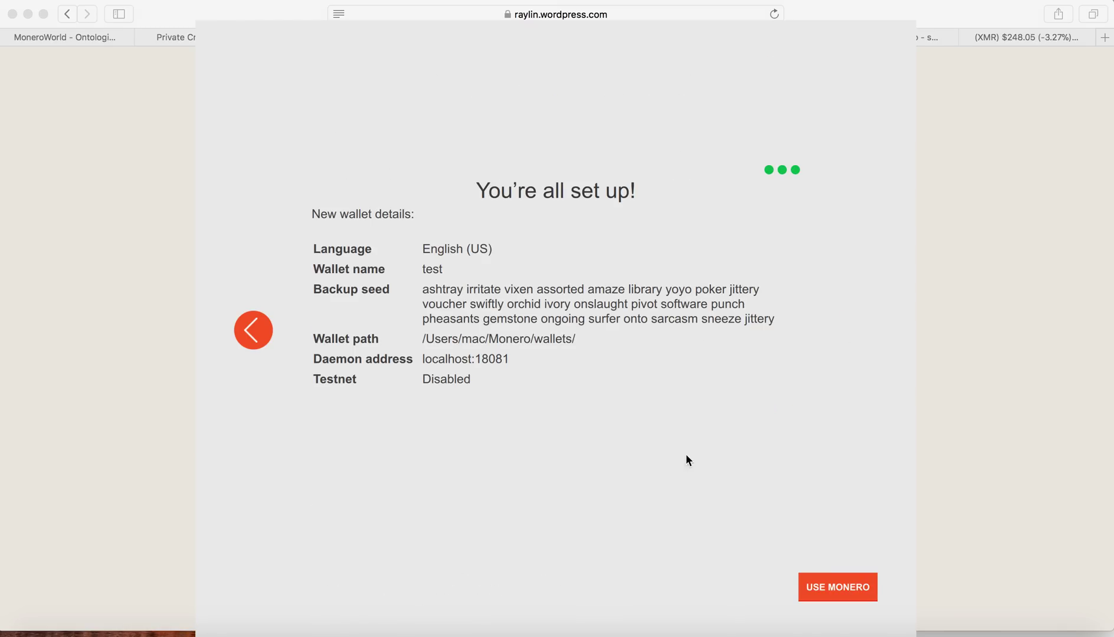
Step: Open the new wallet and choose custom settings instead of starting the local daemon
click(841, 591)
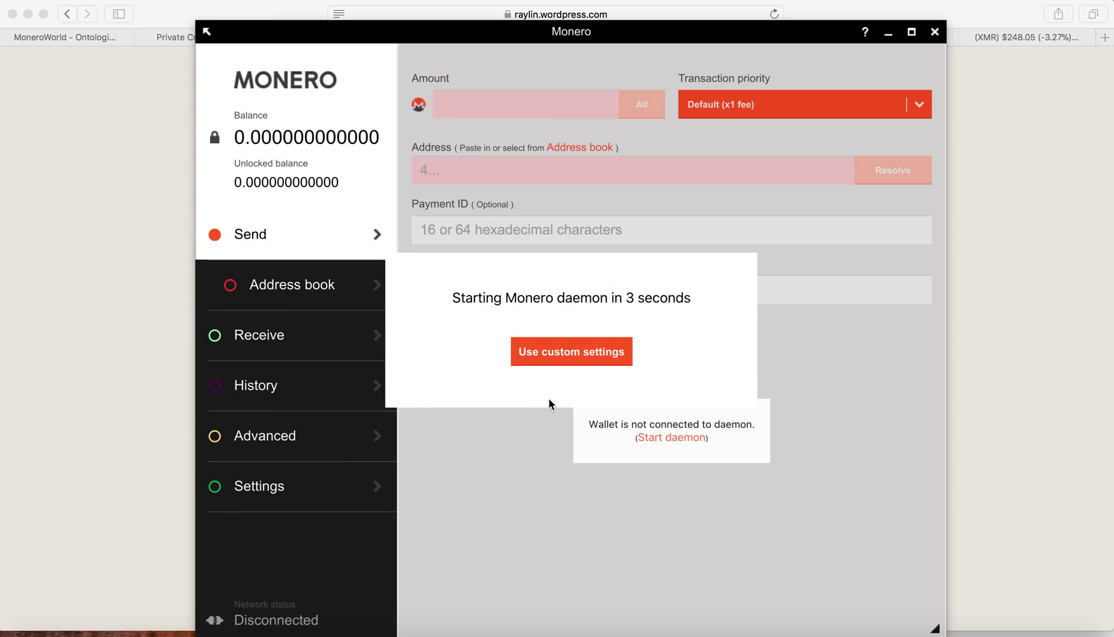
click(588, 357)
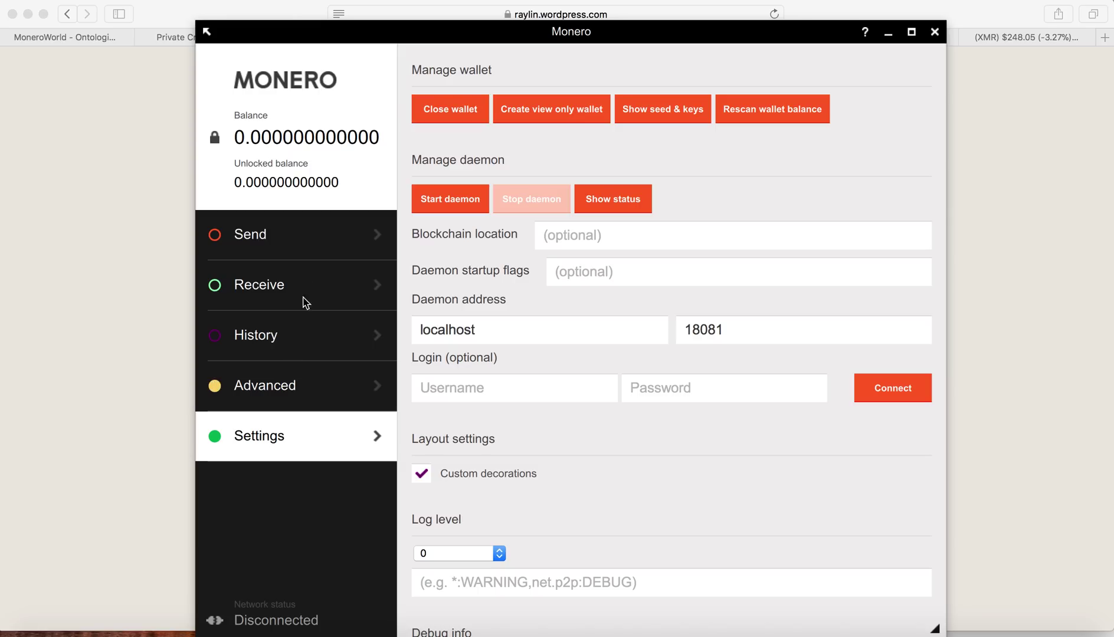
Step: View the wallet's Receive, History and Settings pages in turn
click(278, 286)
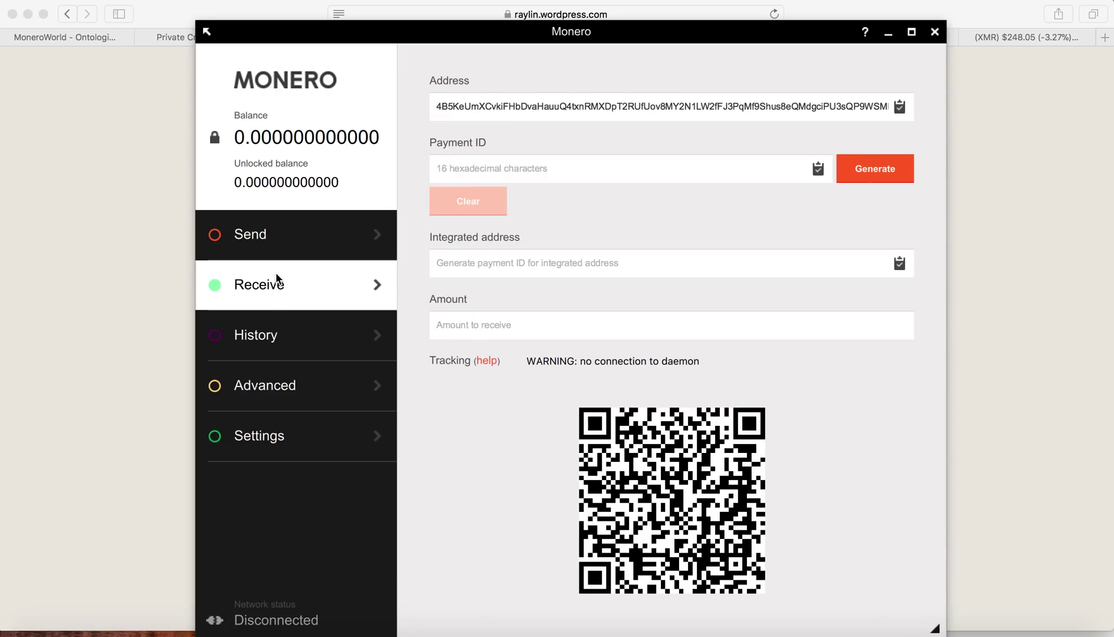
click(268, 344)
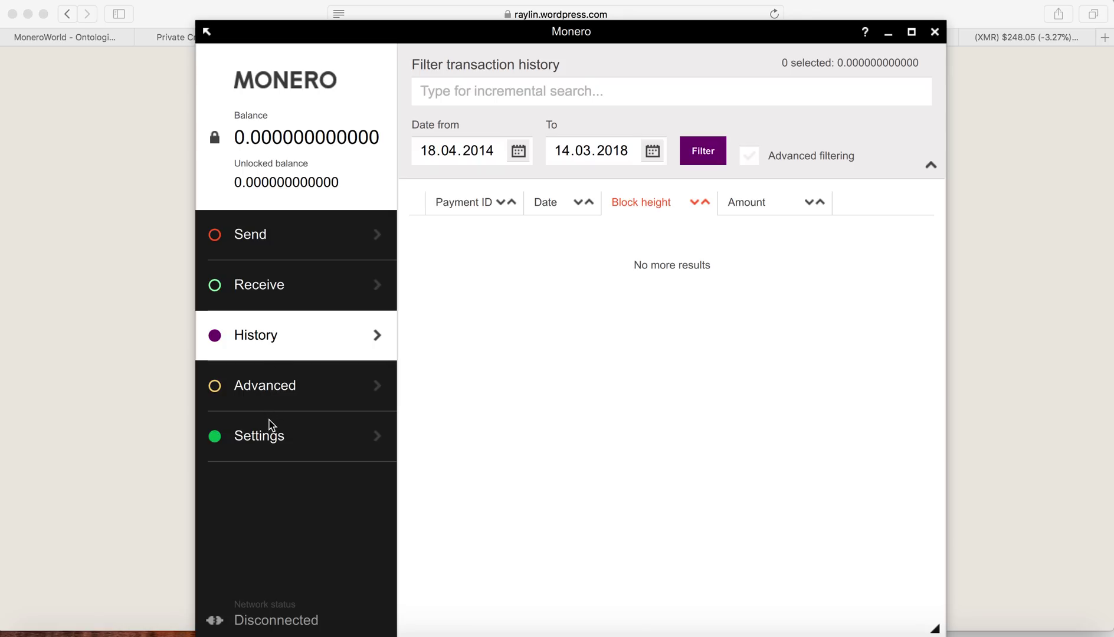
click(271, 445)
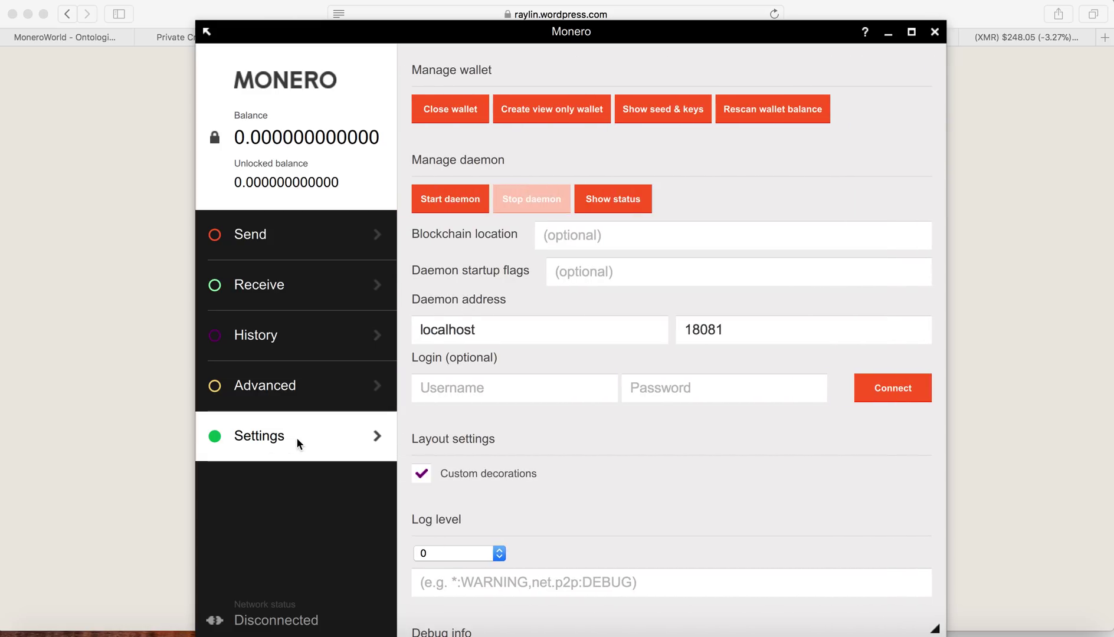
Step: In Safari's MoneroWorld remote-node guide, select the node.moneroworld.com address
click(82, 172)
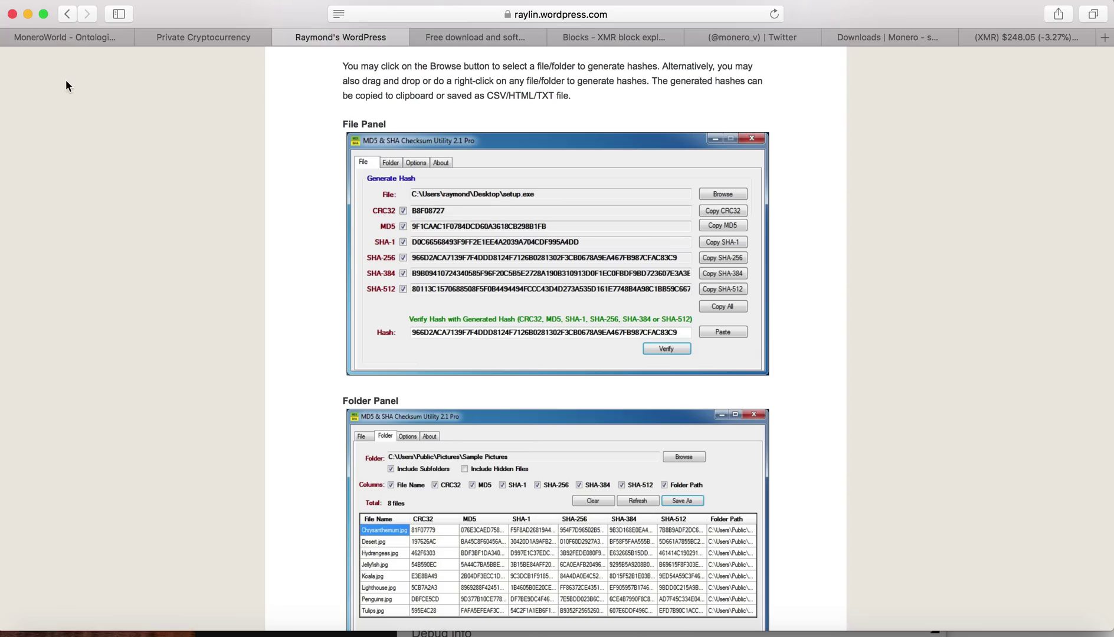
click(80, 39)
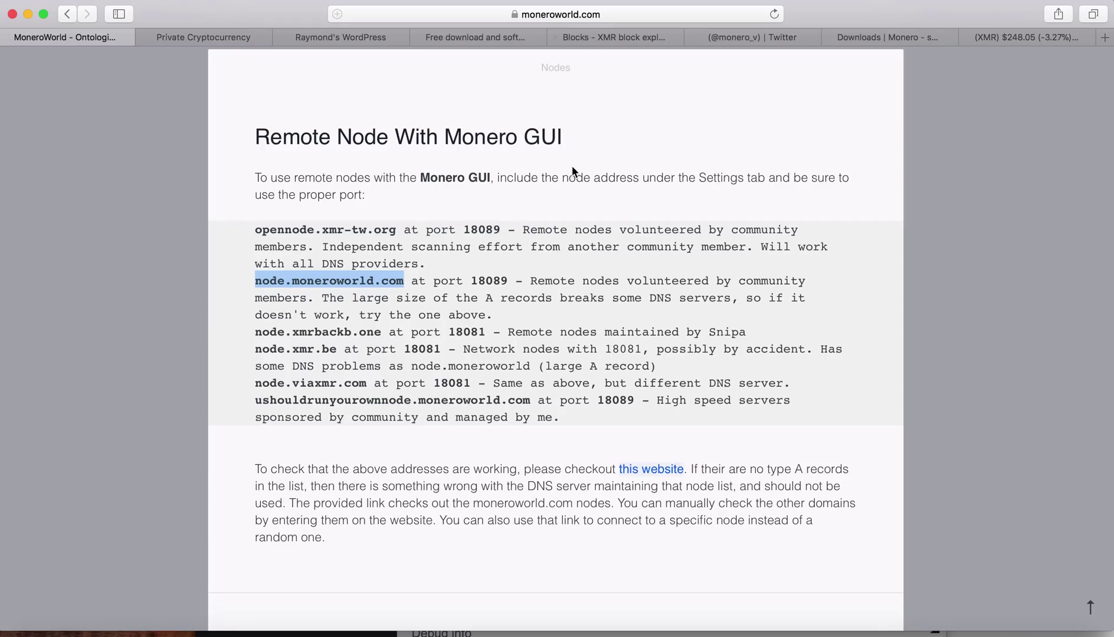
click(524, 278)
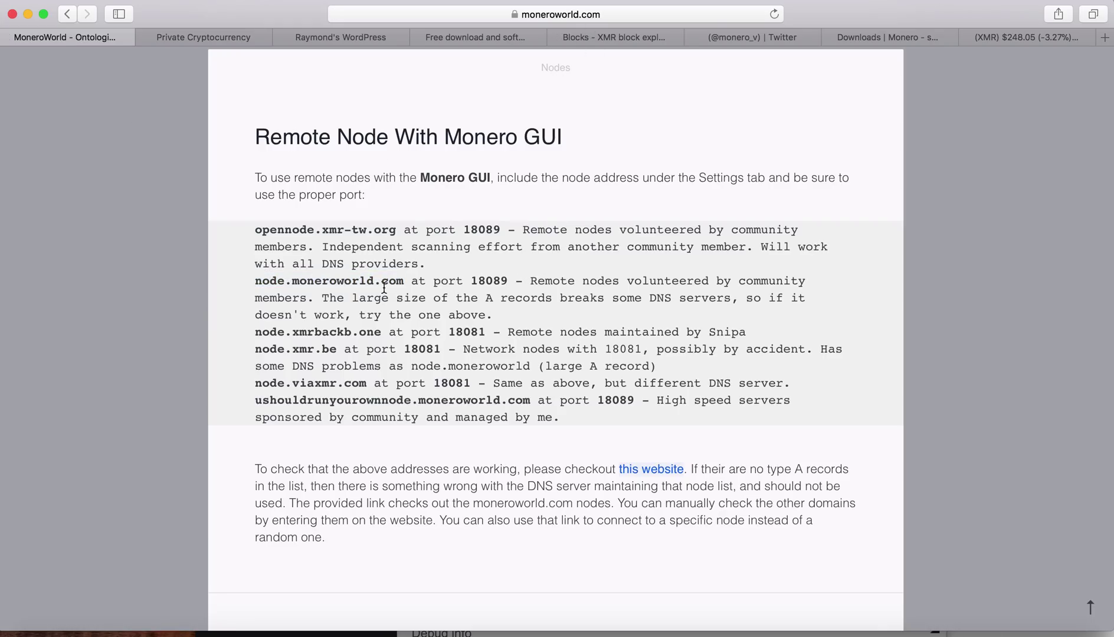
drag(405, 283, 243, 285)
key(super+c)
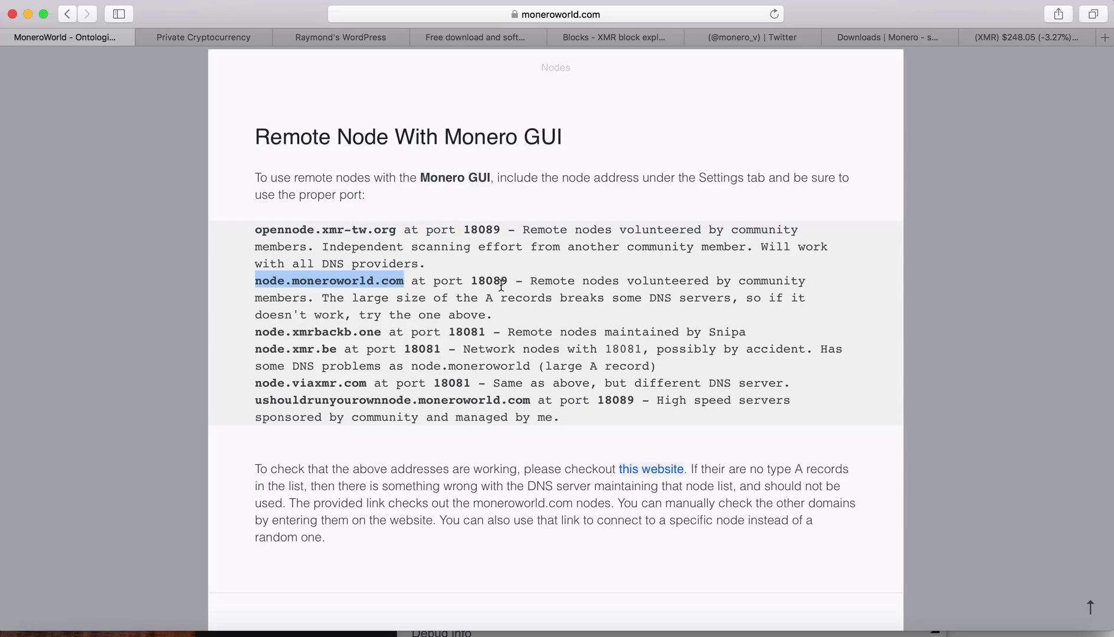
Step: Scroll down to the geo nodes on port 18089 and the Monero GUI settings screenshot
click(538, 256)
scroll(538, 256, down, 3)
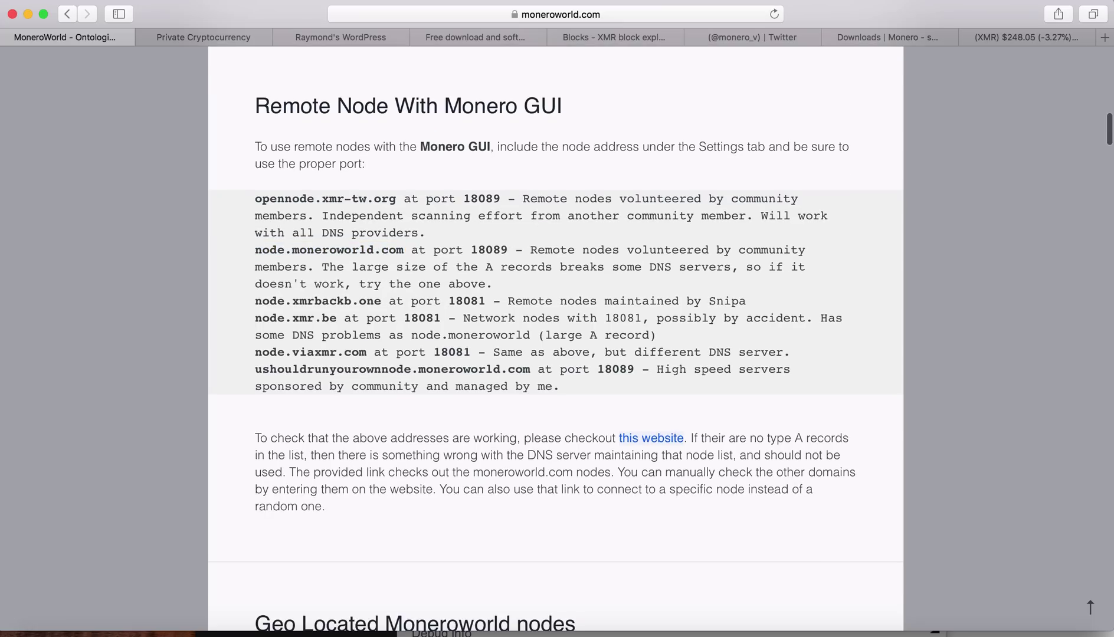
scroll(555, 336, down, 12)
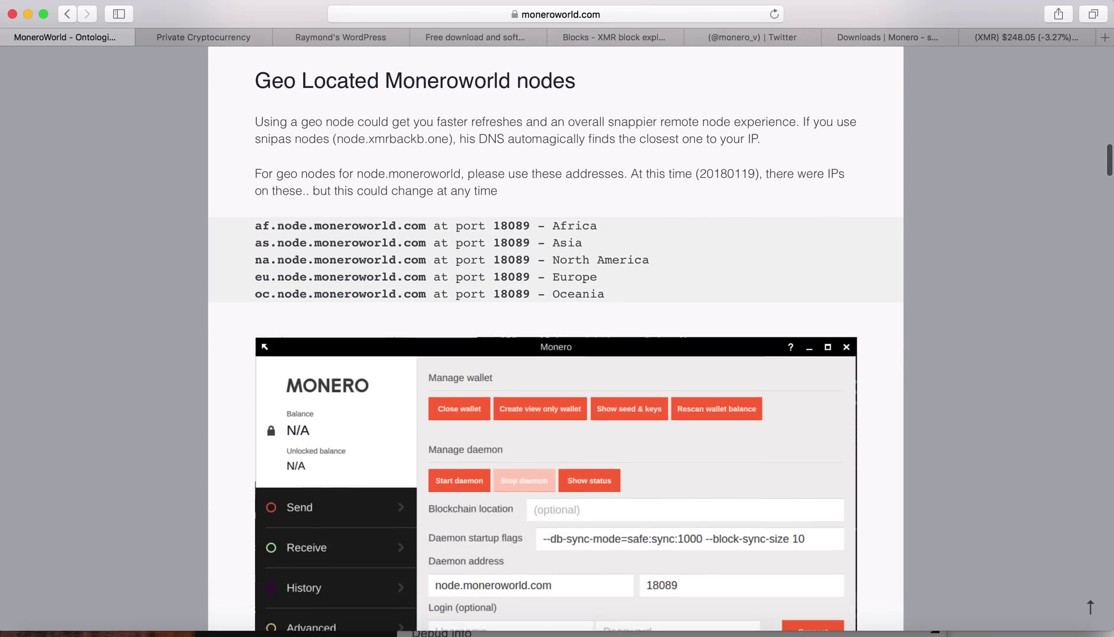
scroll(508, 293, down, 4)
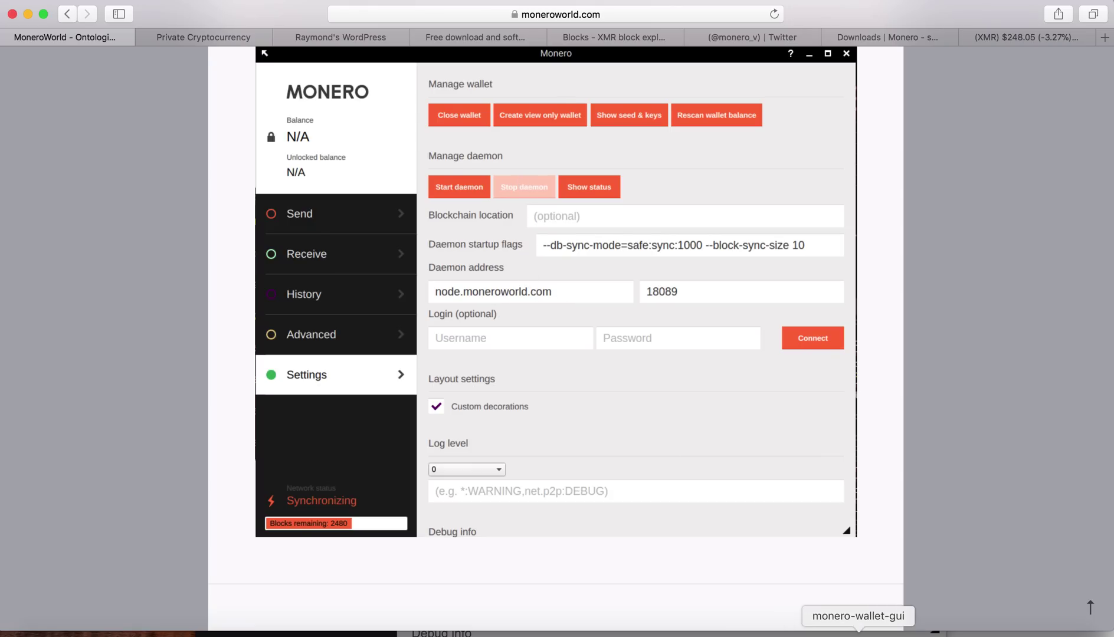
Step: Replace localhost with node.moneroworld.com, change port 18081 to 18089, and connect
click(858, 633)
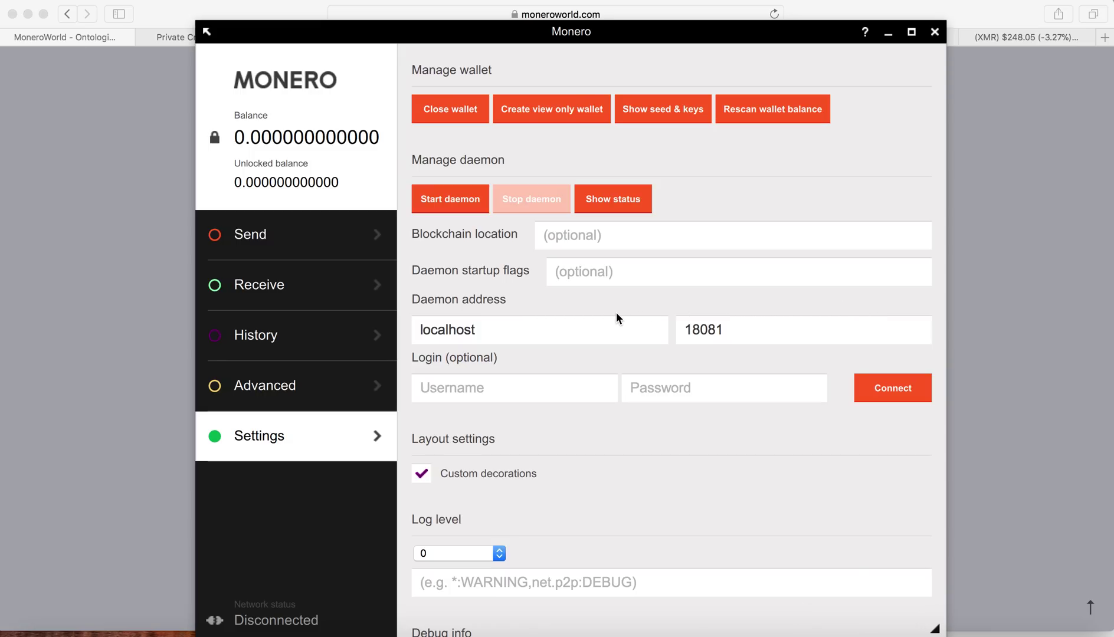
drag(602, 328, 318, 317)
key(ctrl)
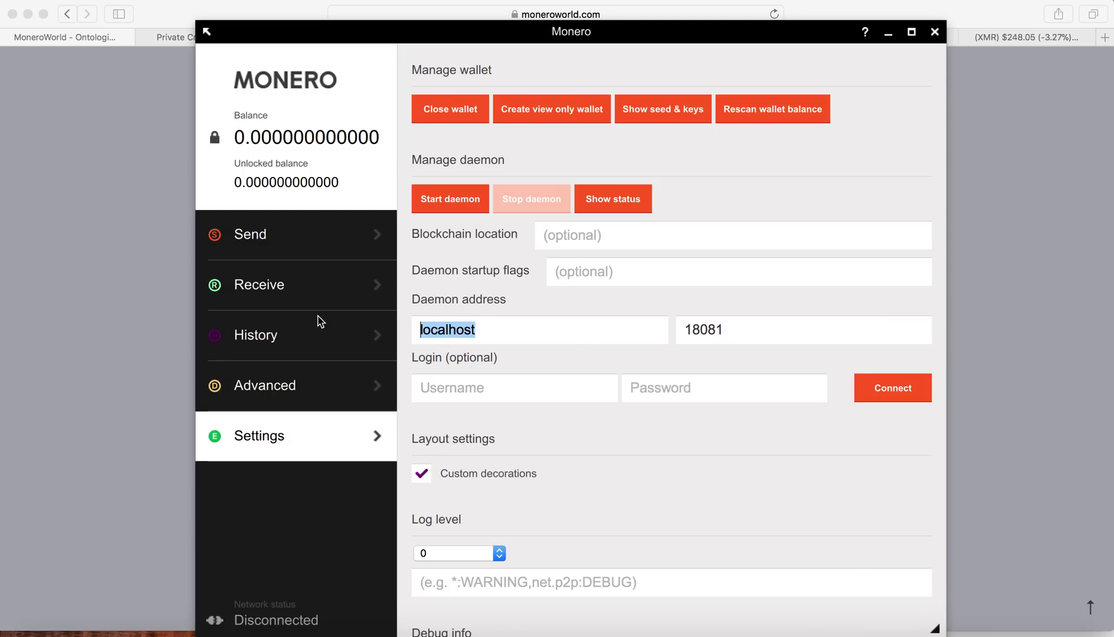
key(super+v)
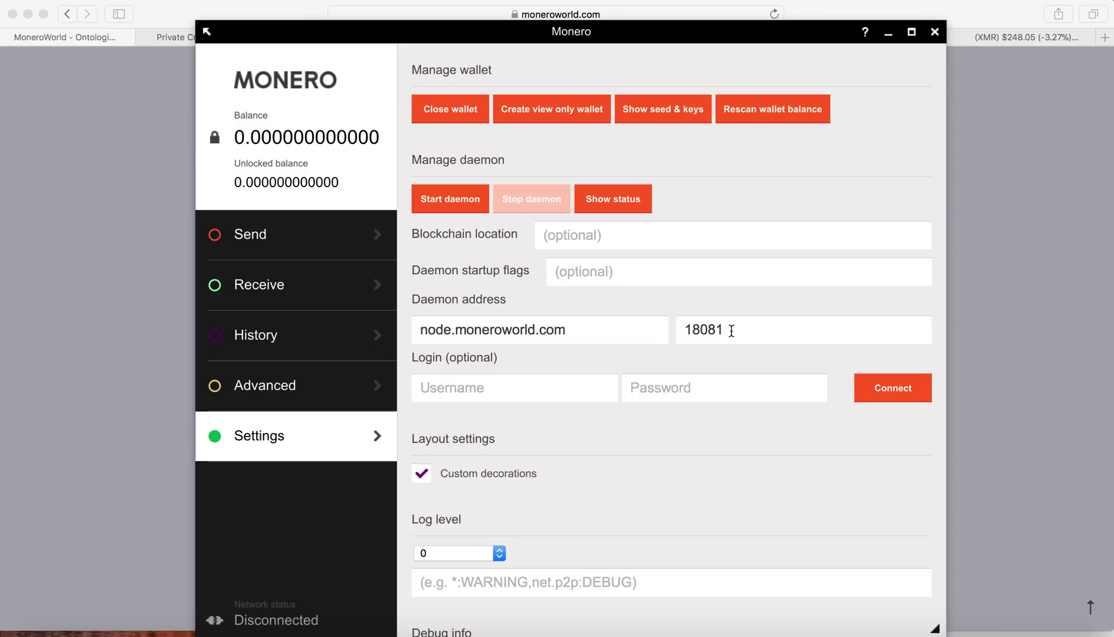
click(730, 330)
key(BackSpace)
text(9)
click(899, 390)
click(899, 391)
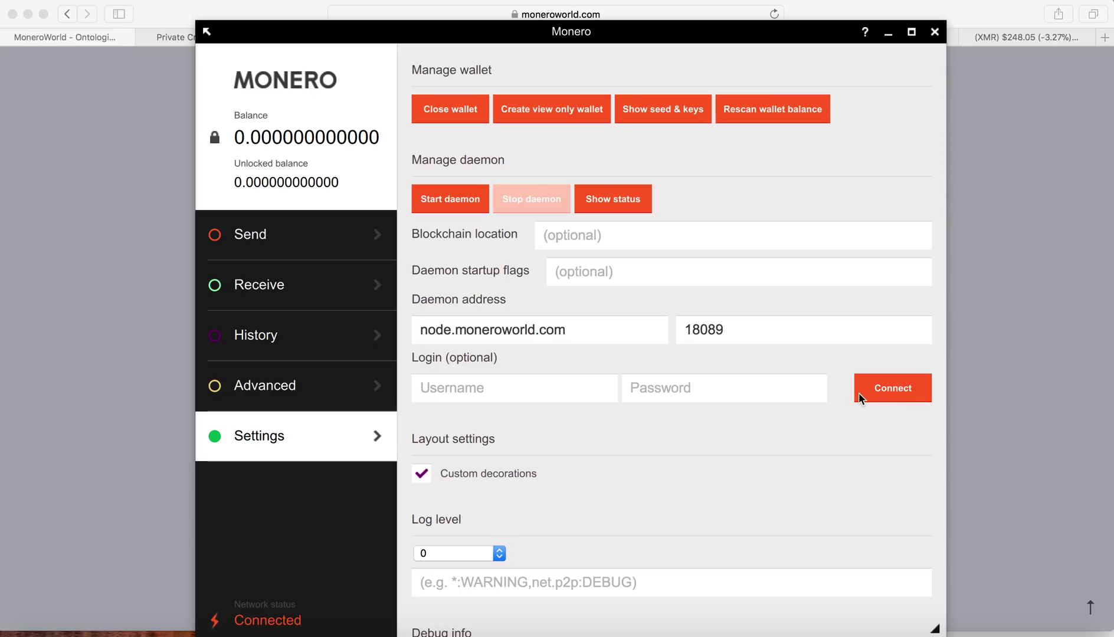
click(878, 391)
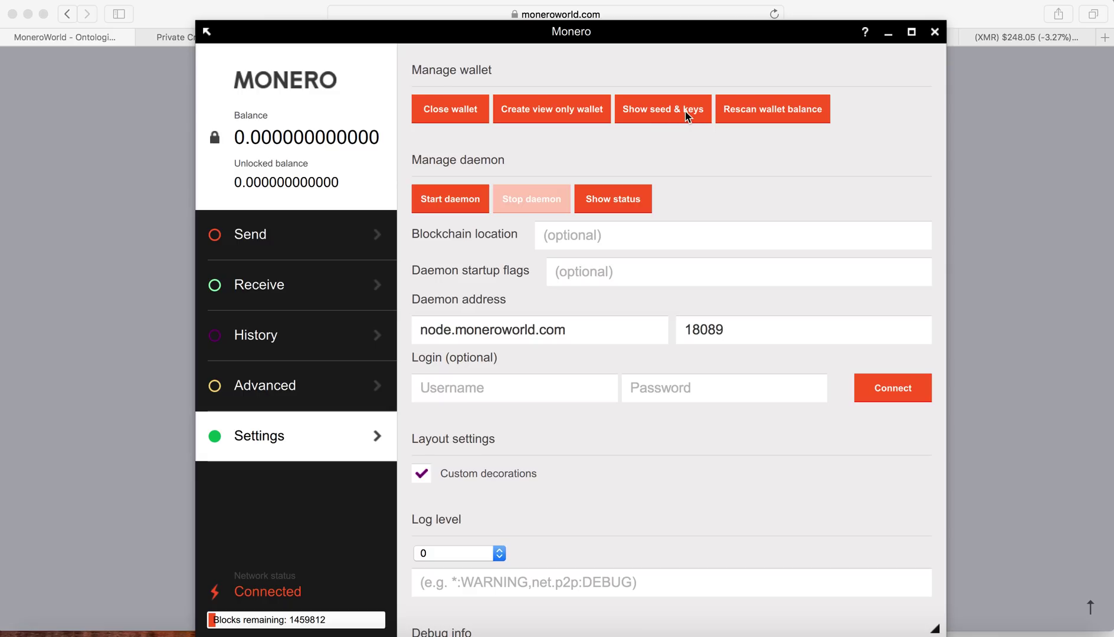
Step: Copy the receive address, generate payment ID 8c56f93015b00061, then view History and Send
click(276, 287)
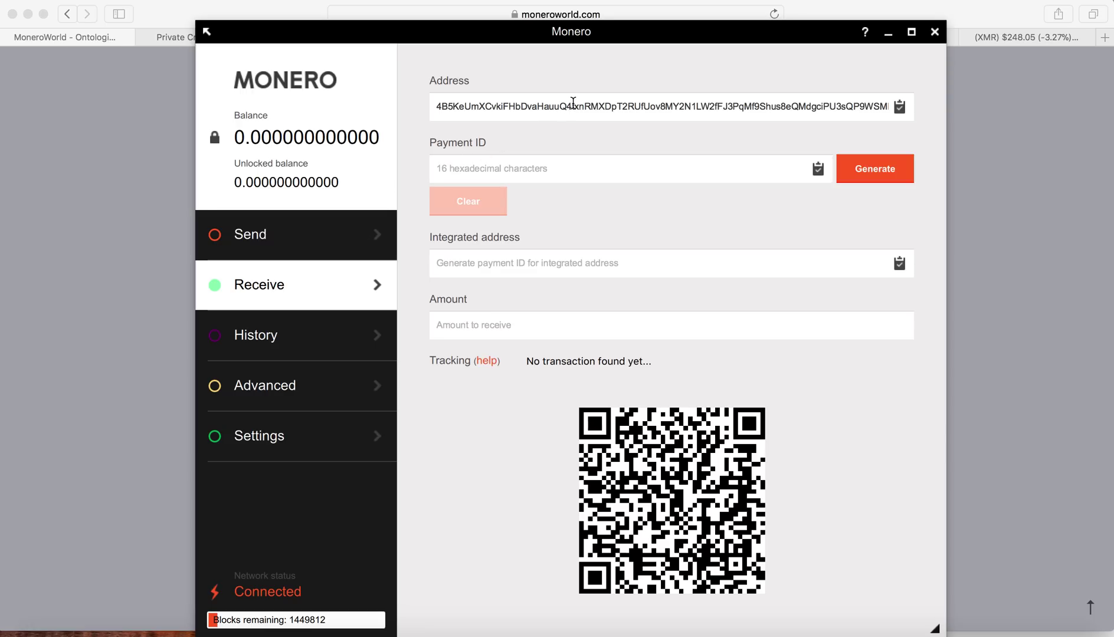
click(904, 109)
click(866, 176)
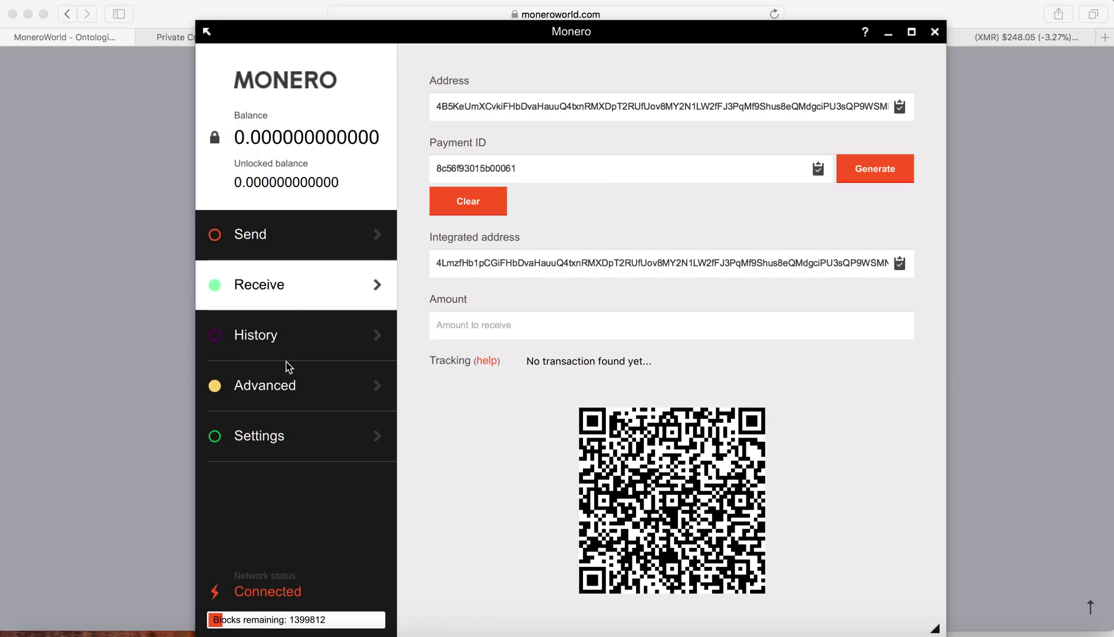
click(278, 343)
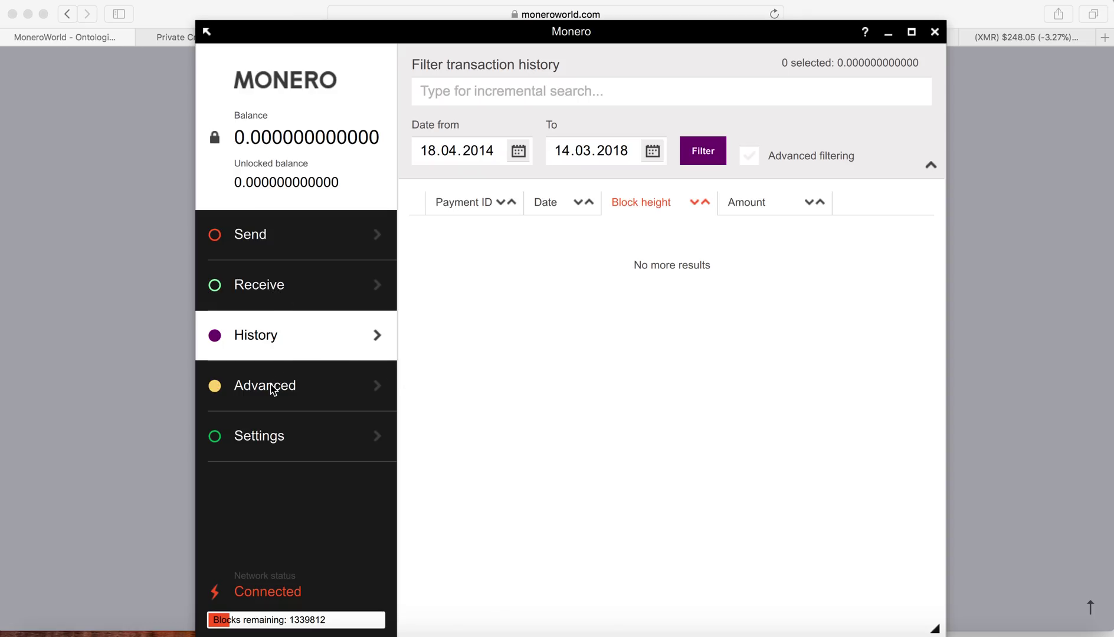
click(260, 237)
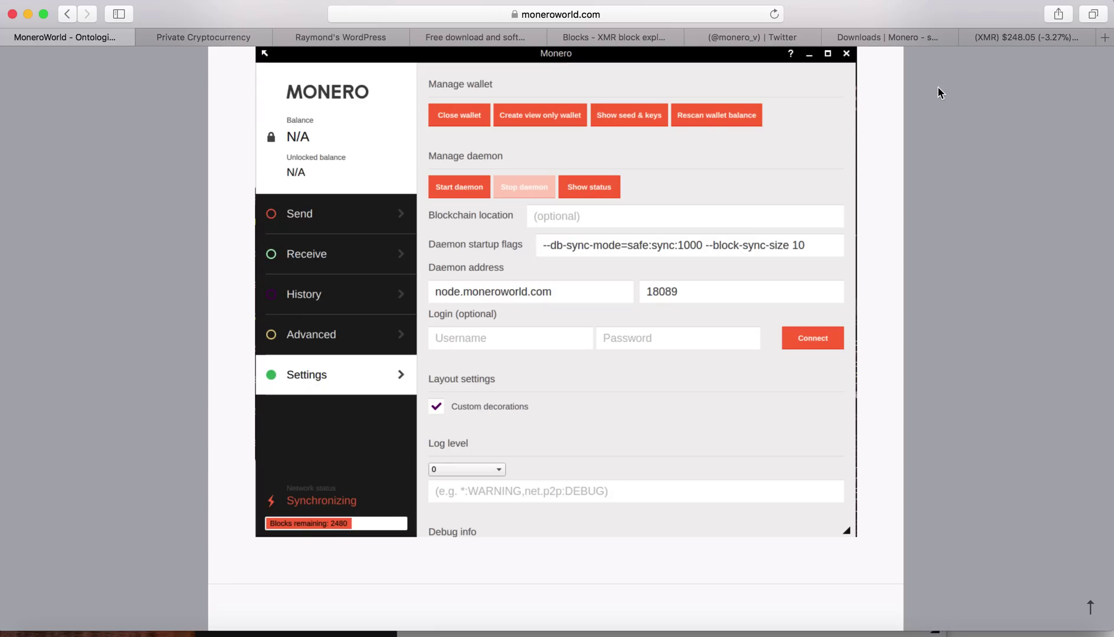
Step: Look over CoinMarketCap's Monero page, XMR at $248.05, and its markets table
click(1015, 34)
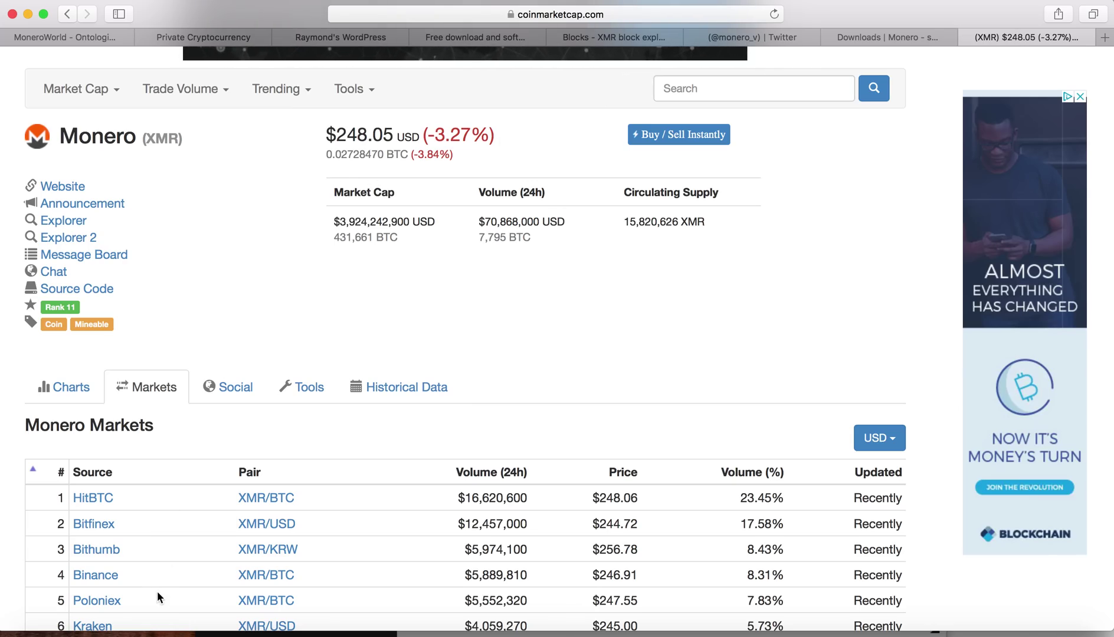
scroll(157, 597, down, 1)
scroll(466, 336, down, 2)
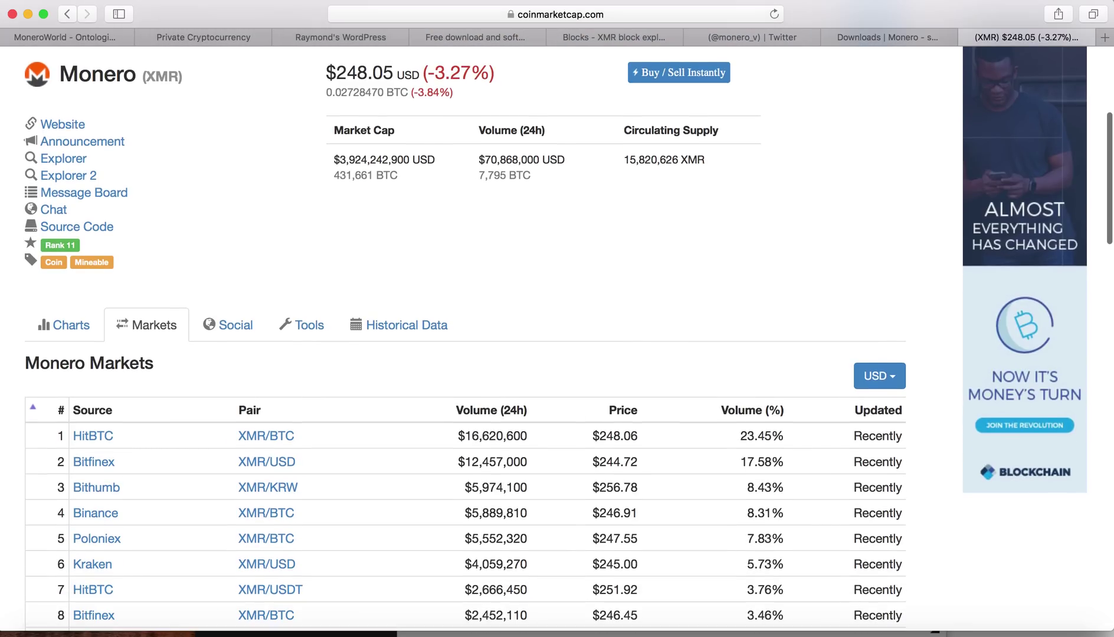
scroll(170, 476, down, 1)
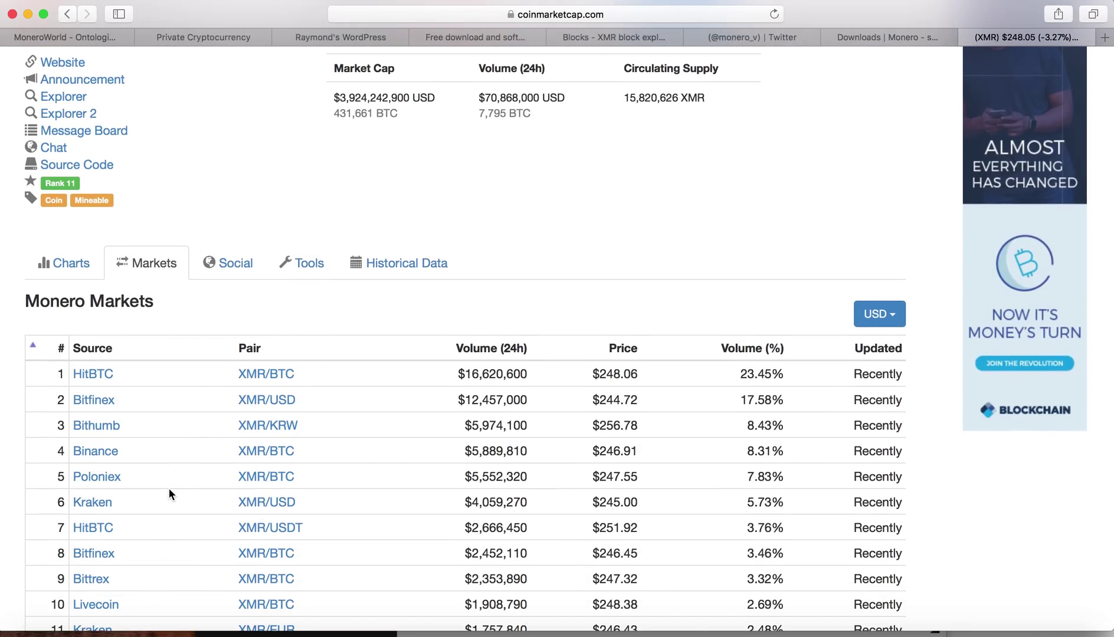
scroll(169, 495, up, 8)
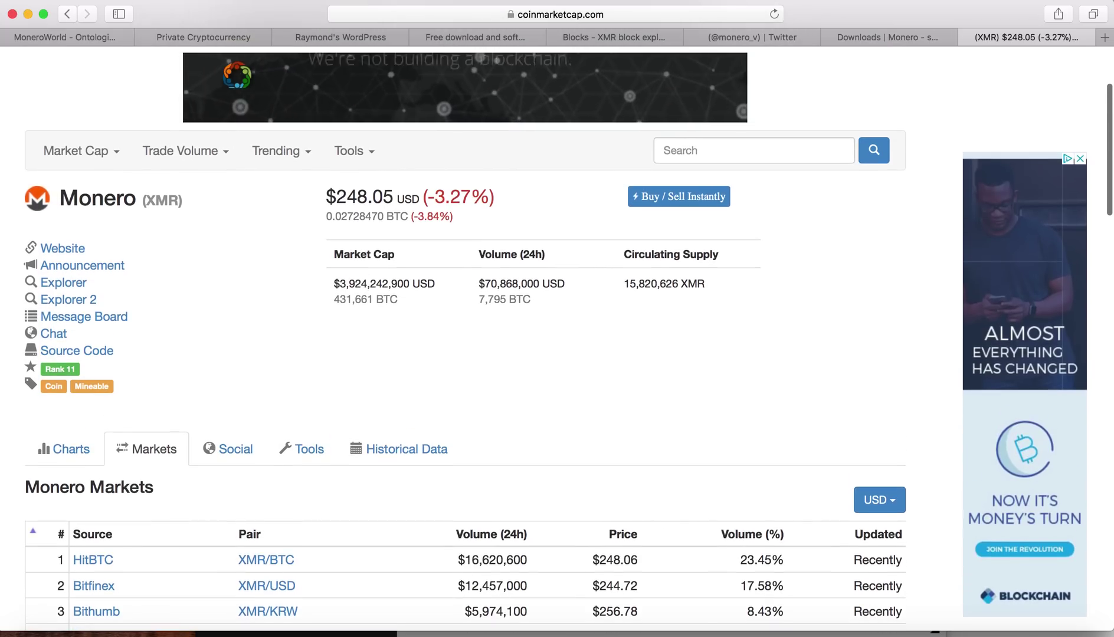
scroll(557, 319, down, 3)
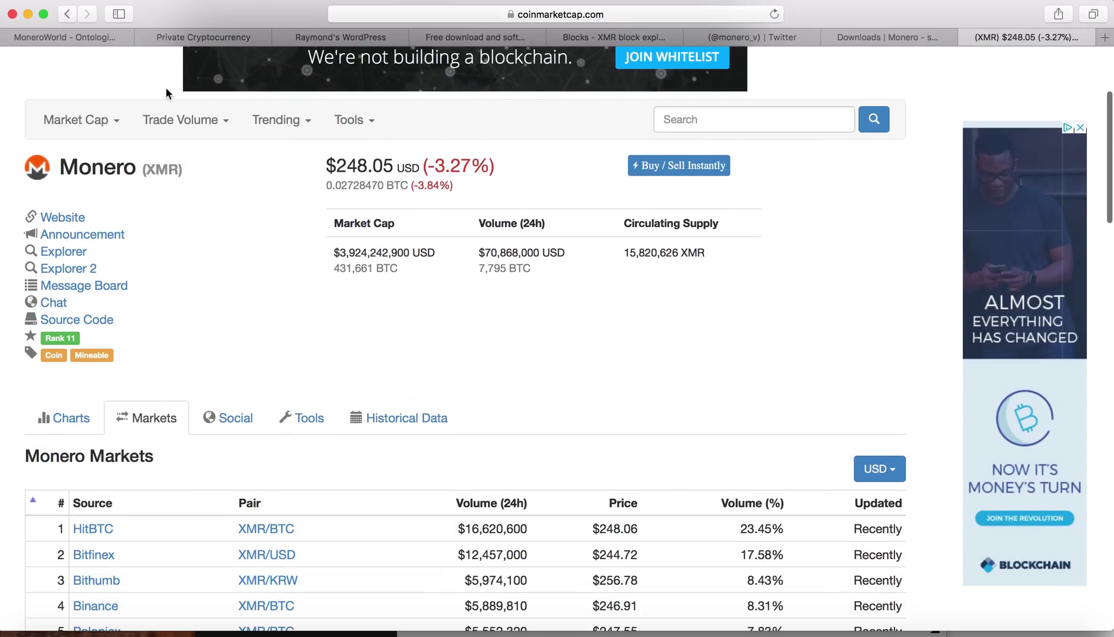
Step: Go to the MoneroV homepage at monerov.org and skim it
click(203, 39)
scroll(160, 187, down, 1)
scroll(160, 187, up, 1)
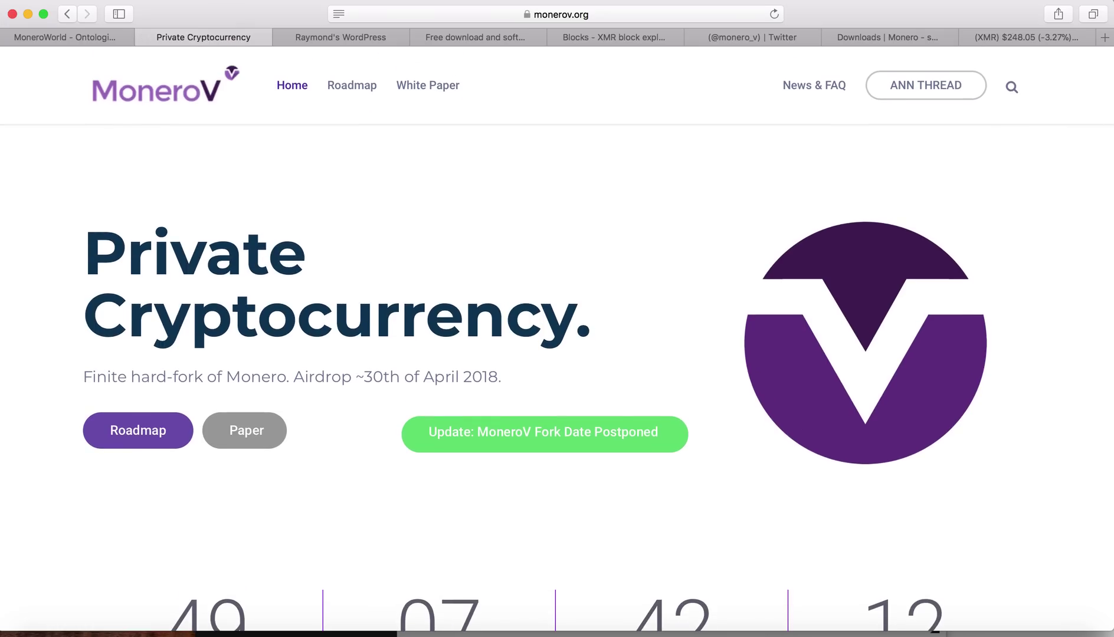